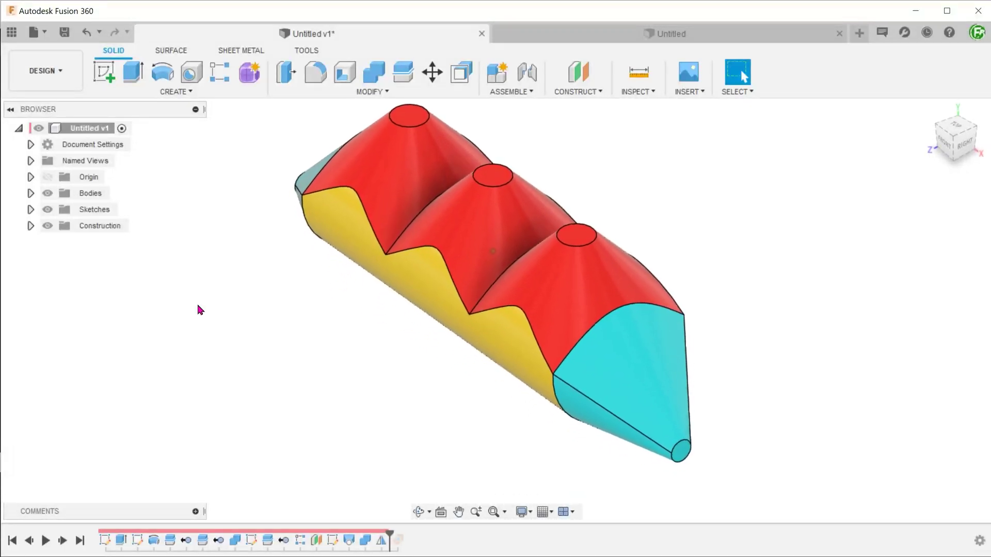
- Examine the tank model's cylindrical side, conical top and tapered end faces and how they meet
click(405, 313)
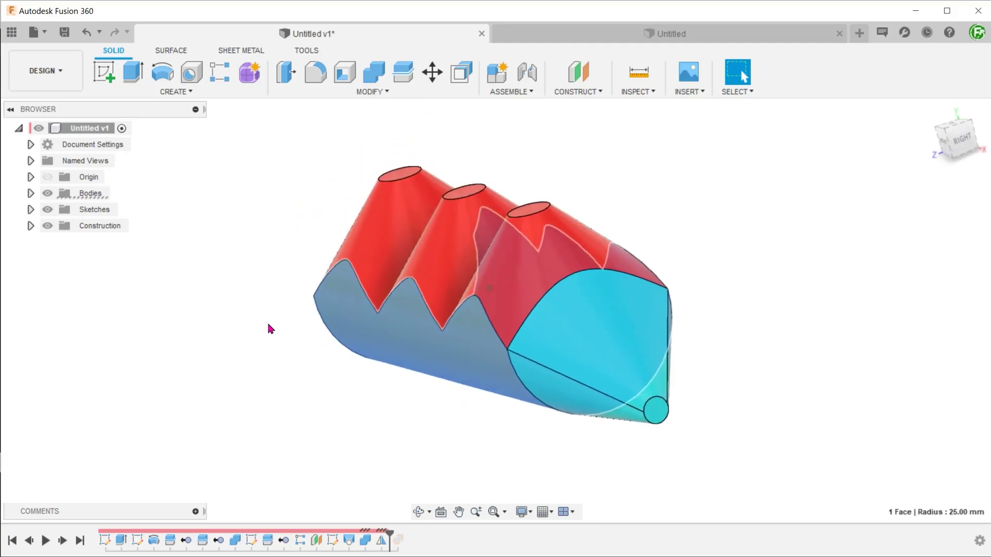
click(231, 306)
click(398, 247)
click(454, 259)
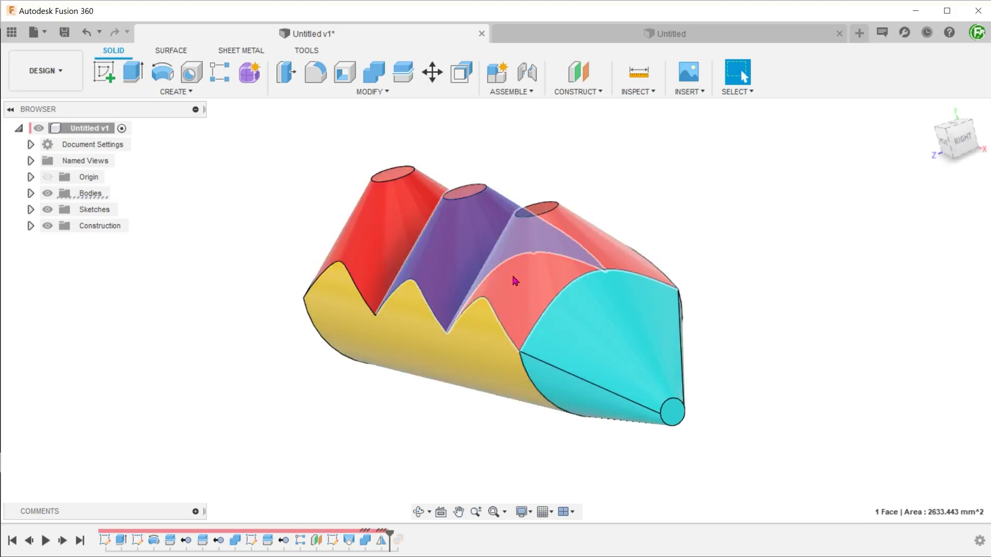
click(511, 275)
shift+middle_drag(453, 303, 249, 436)
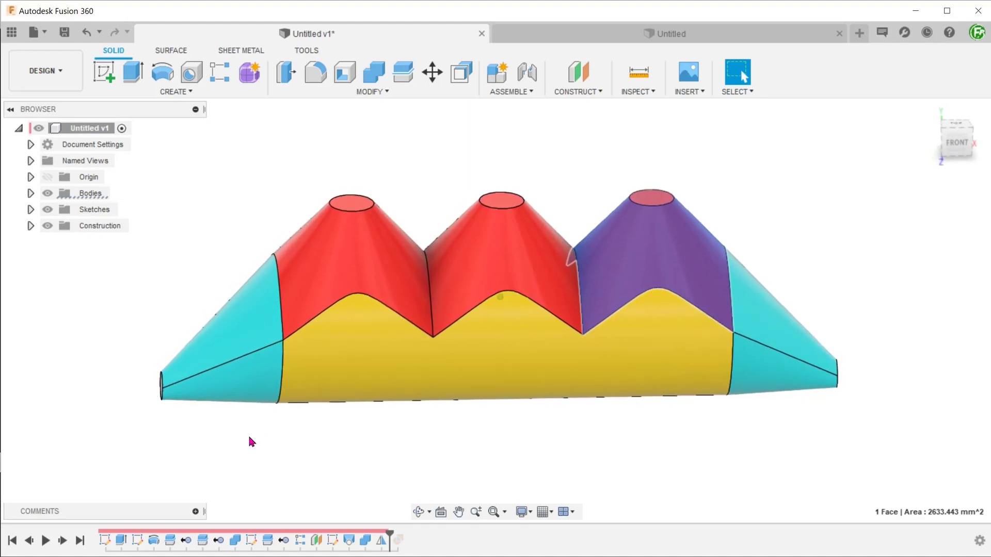
click(258, 404)
click(250, 380)
click(236, 333)
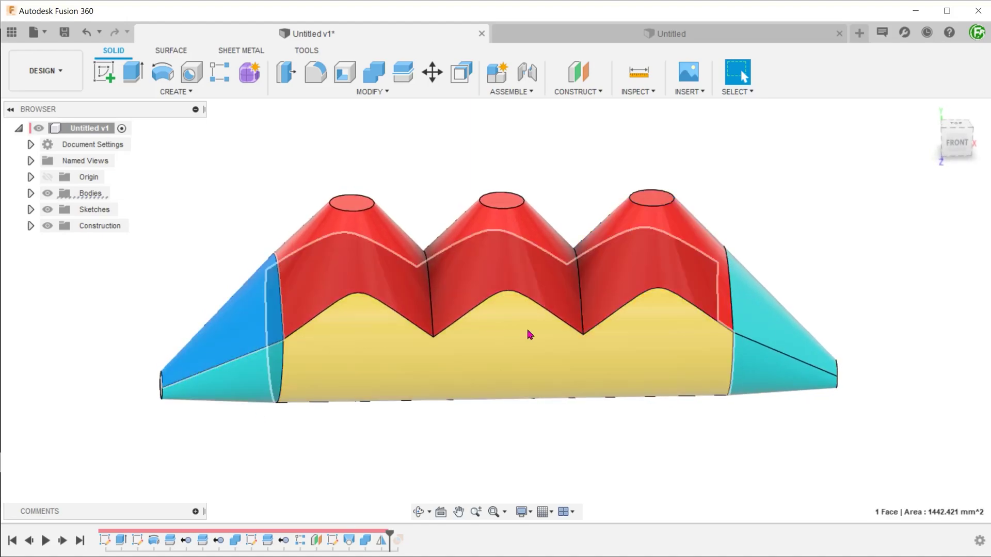
click(771, 323)
click(460, 447)
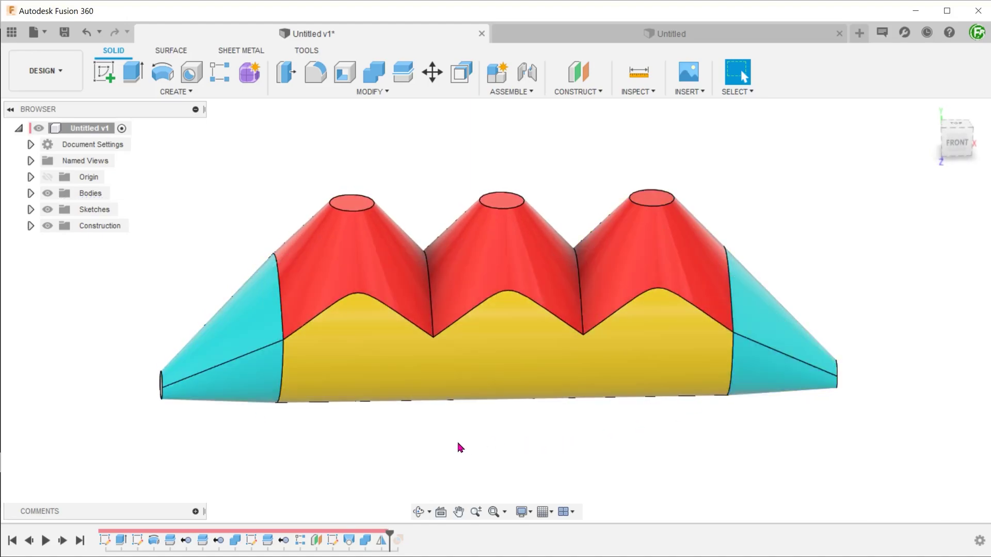
shift+middle_drag(456, 447, 360, 448)
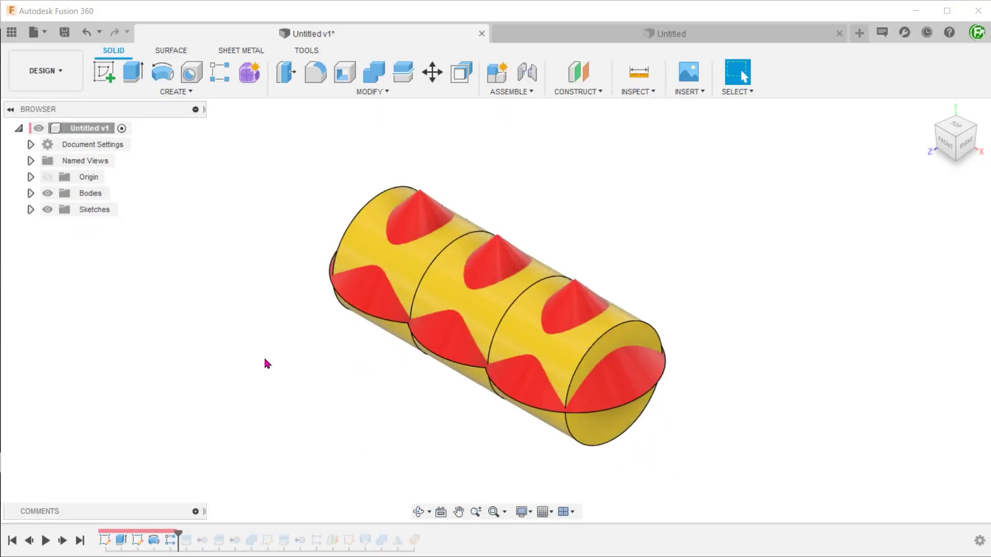
shift+middle_drag(201, 323, 200, 330)
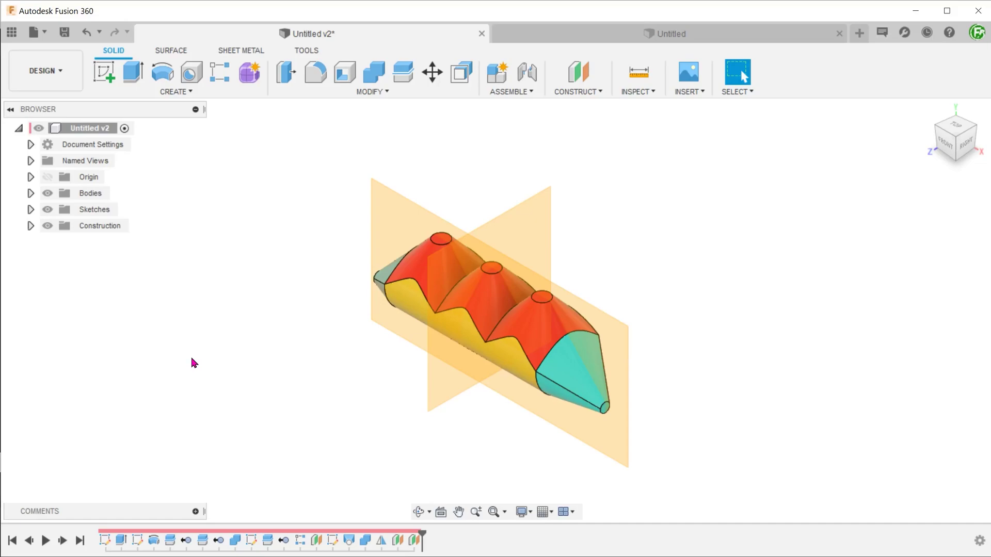
- Inspect the model's symmetry about the crosswise mid-plane in the top view
click(497, 239)
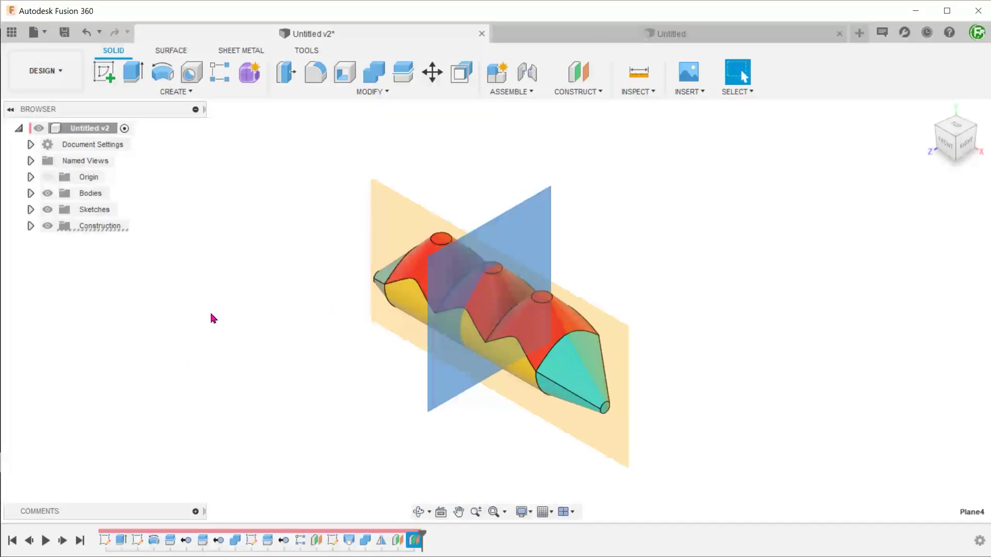
click(957, 128)
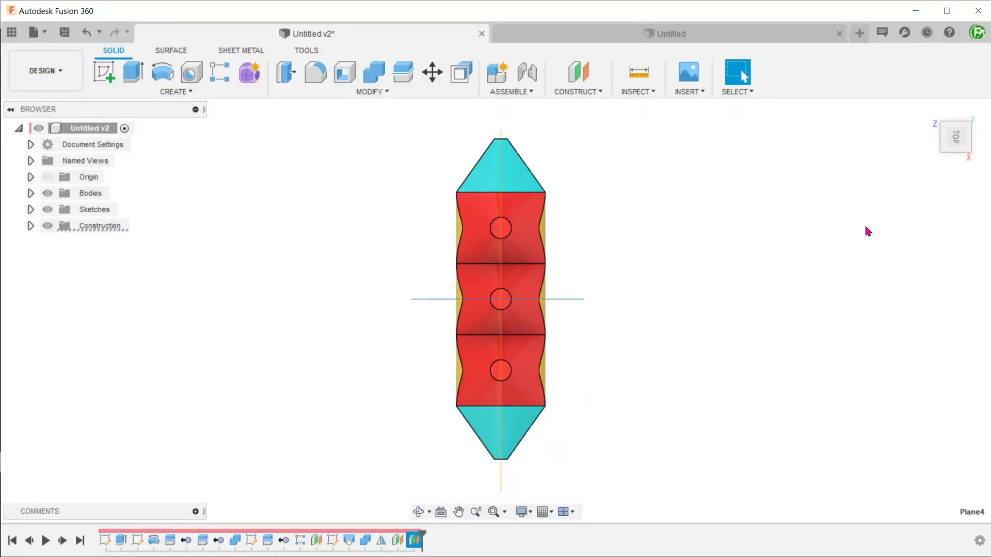
click(842, 238)
key(F6)
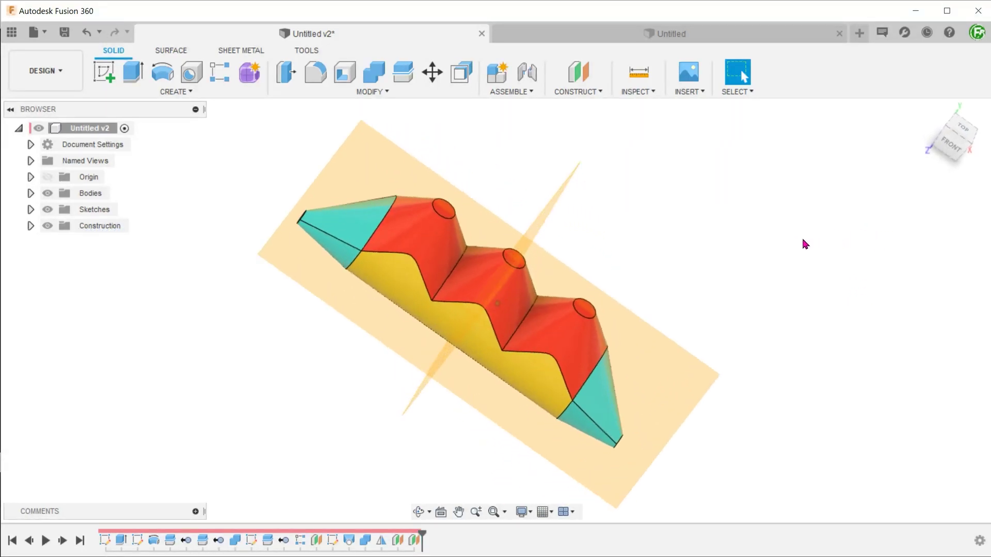
- Roll the history back to the early features and replay it feature by feature up to the end
drag(421, 538, 162, 538)
click(62, 541)
click(61, 540)
click(62, 540)
click(62, 540)
click(62, 540)
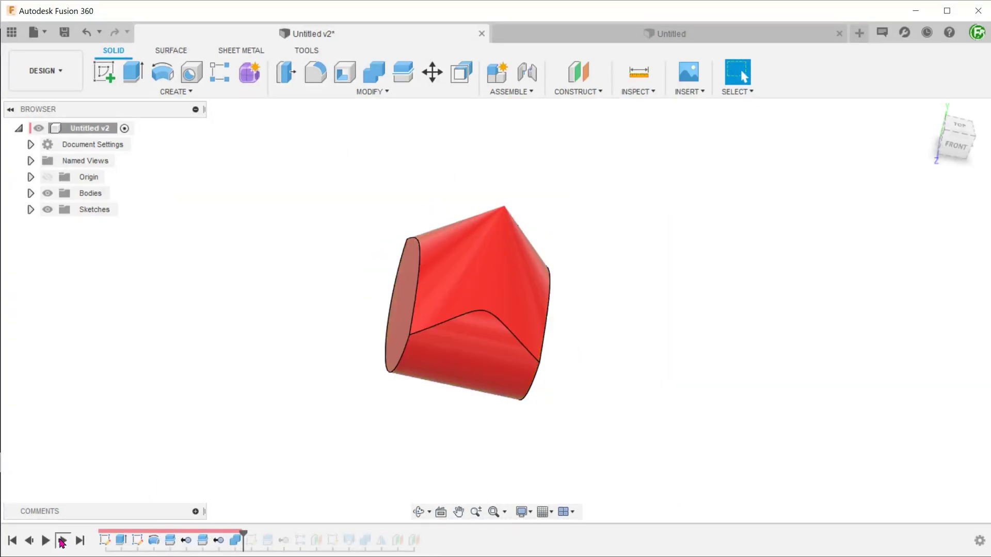
click(62, 540)
click(62, 540)
click(61, 540)
click(62, 540)
click(62, 540)
click(62, 540)
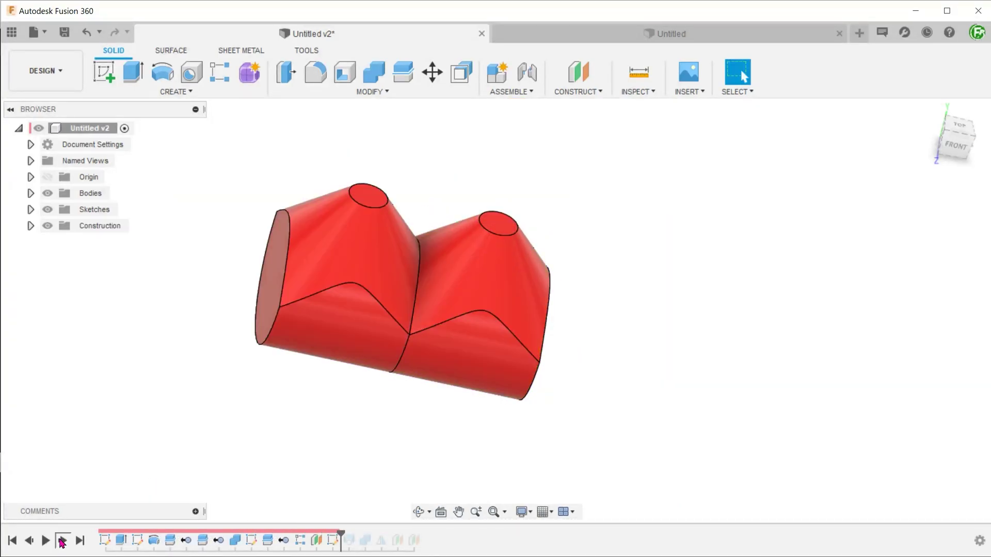
click(61, 541)
click(61, 540)
click(62, 540)
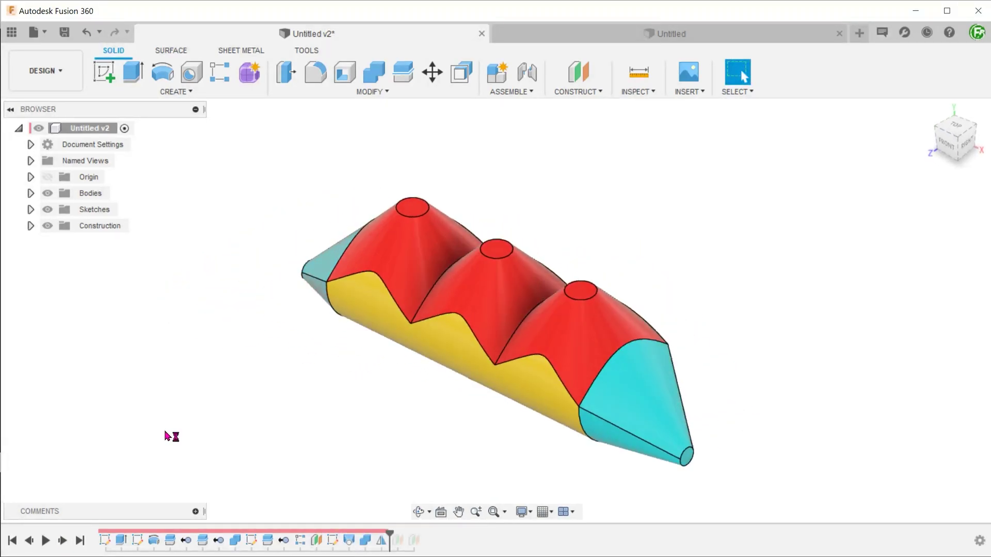
drag(389, 534, 421, 537)
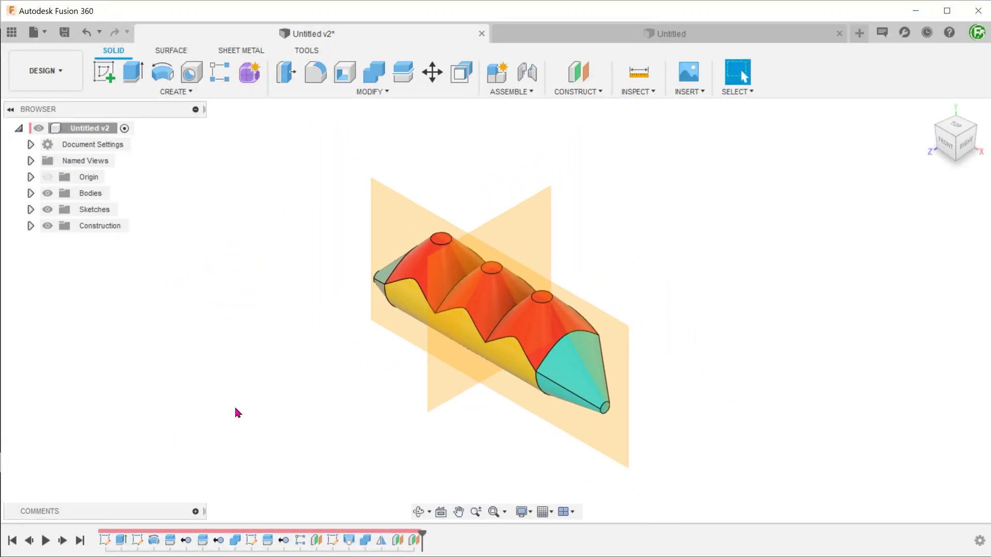
- Inspect the model's symmetry about the lengthwise mid-plane in the top view
shift+middle_drag(247, 387, 356, 243)
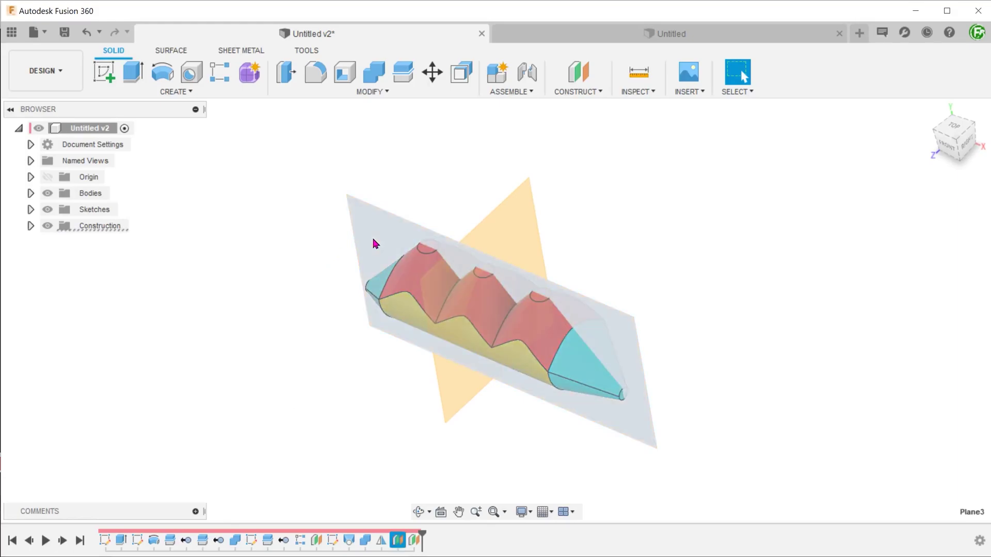
click(372, 237)
click(953, 127)
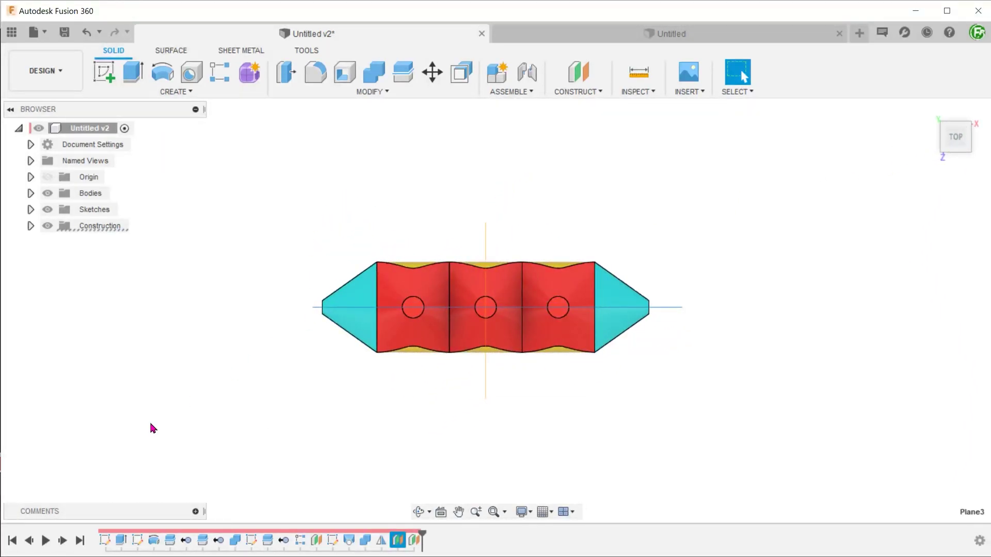
key(F6)
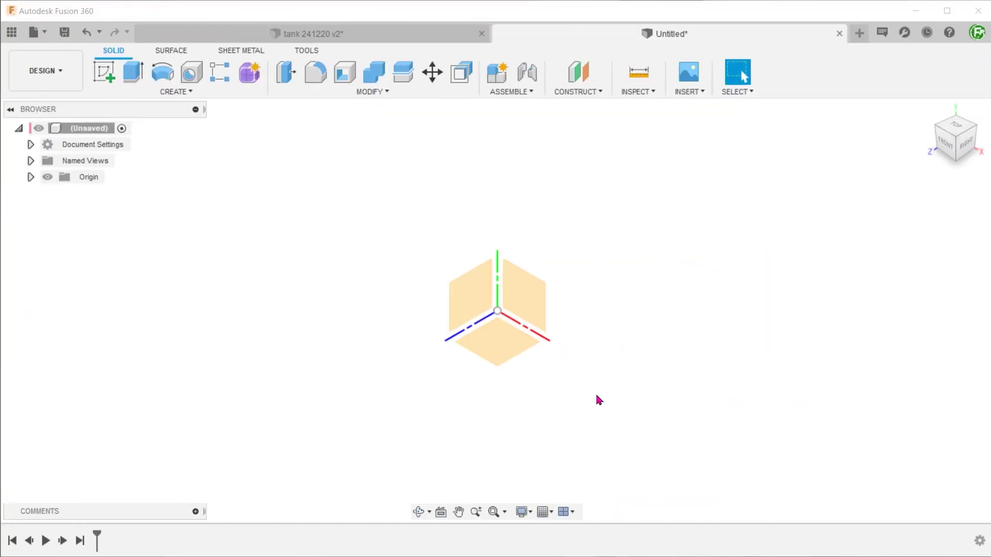
- Sketch a 50 mm diameter circle centred on the origin on the YZ plane and finish the sketch
right_click(476, 292)
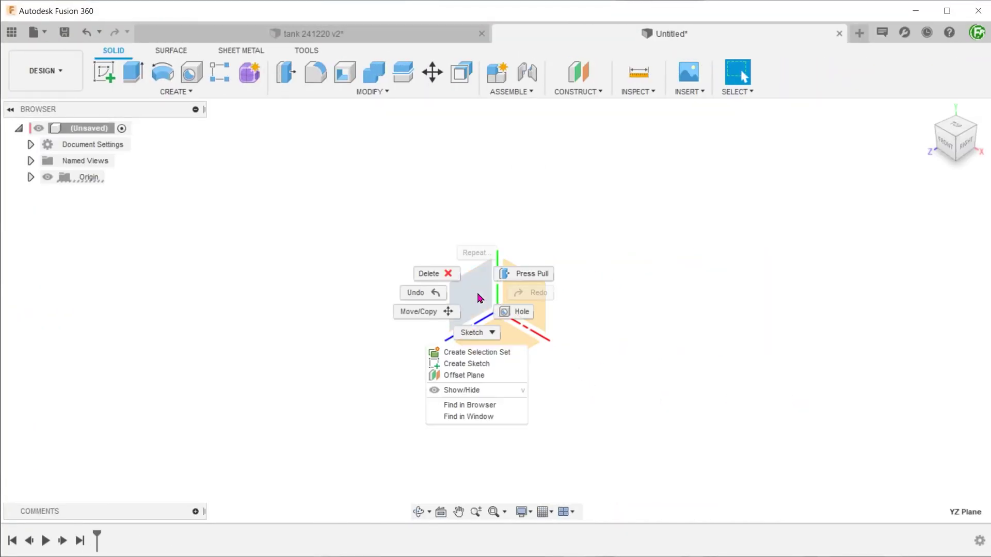
click(495, 364)
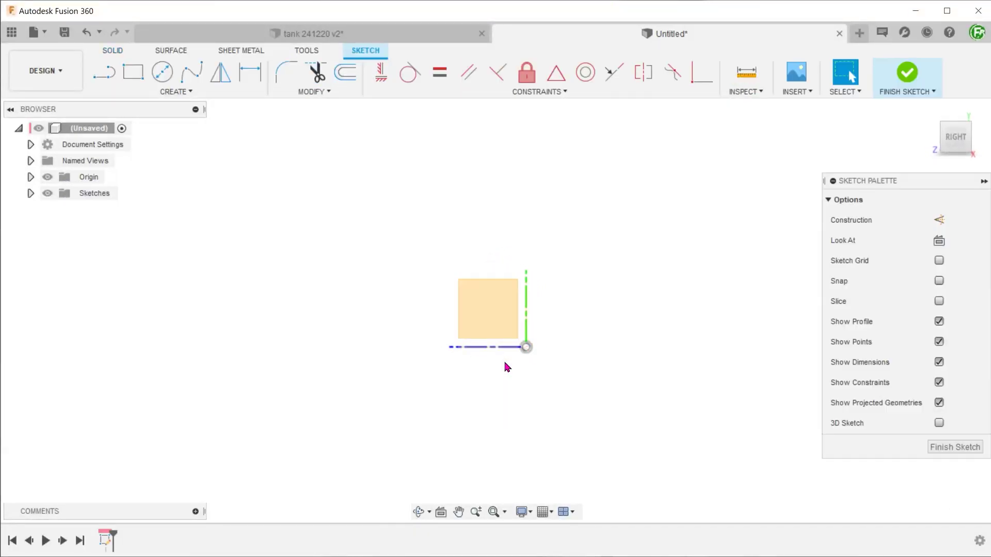
key(c)
click(526, 347)
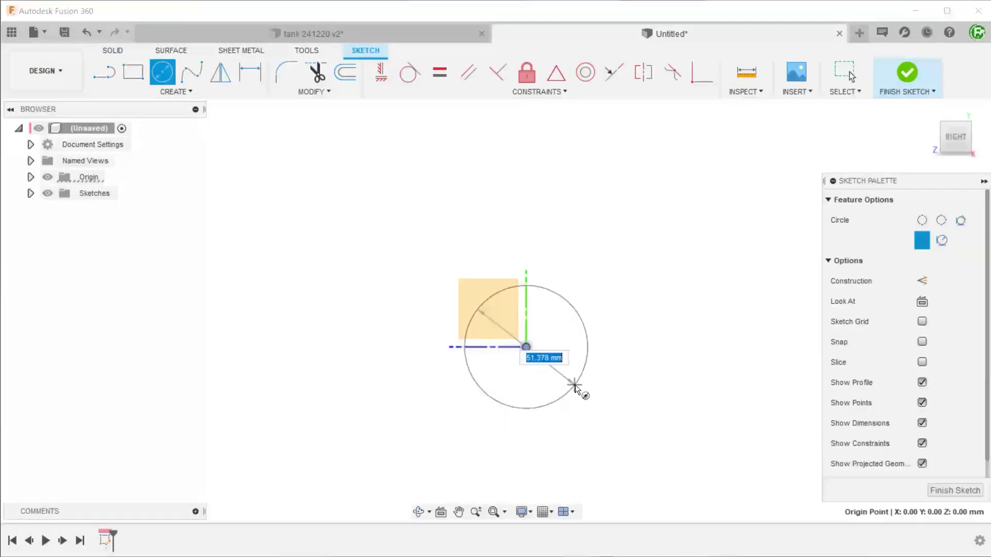
text(50)
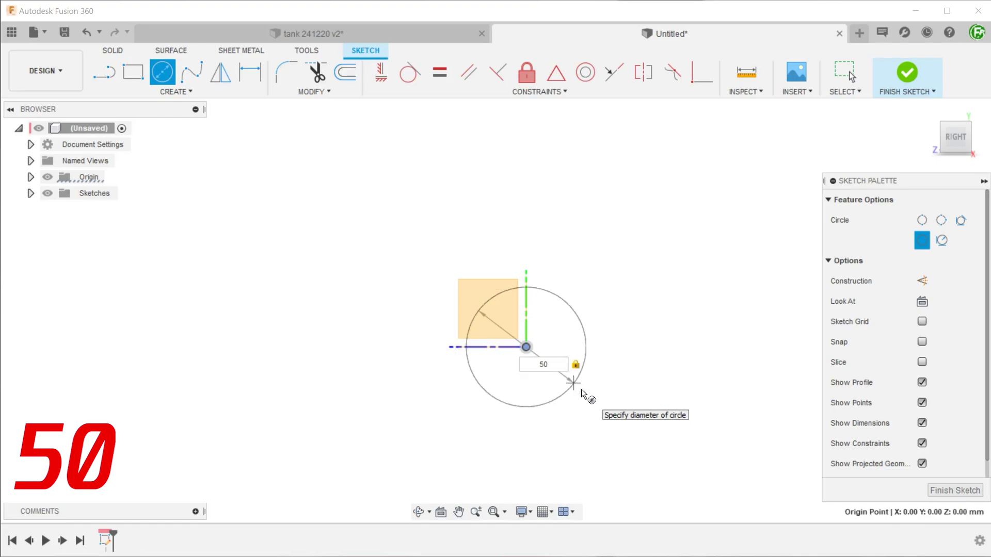
key(Return)
key(ctrl+Return)
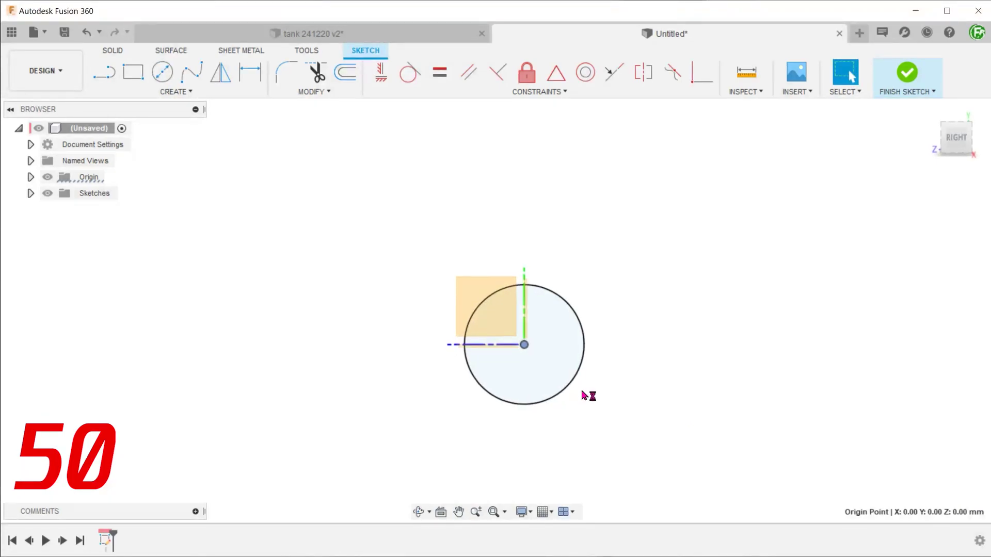
- Extrude the circle symmetrically by 20 mm per side as a new body
key(e)
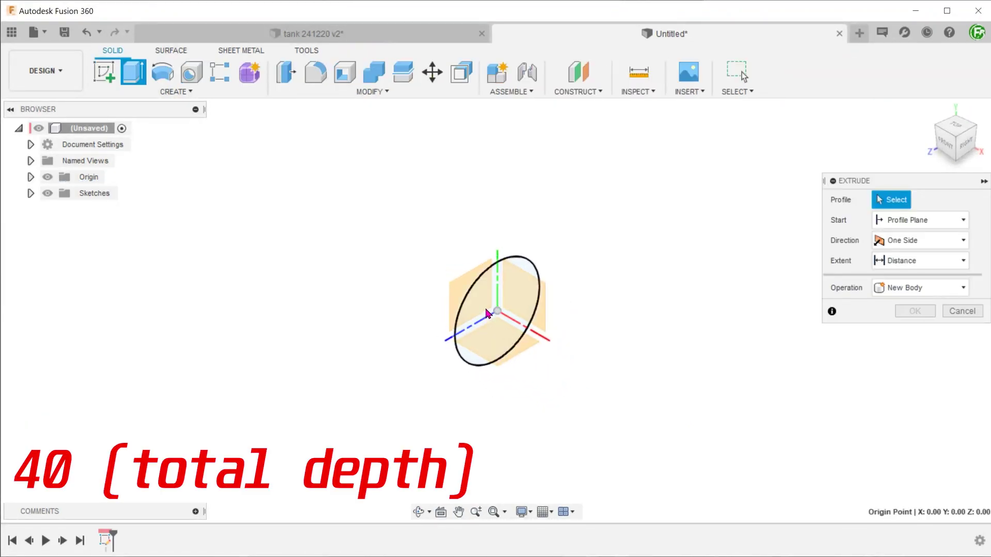
click(505, 311)
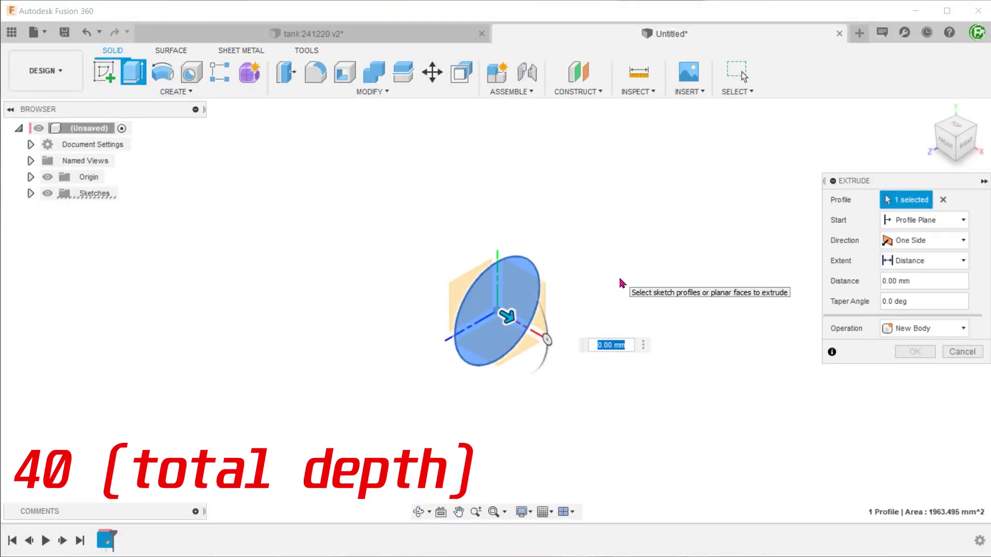
text(20)
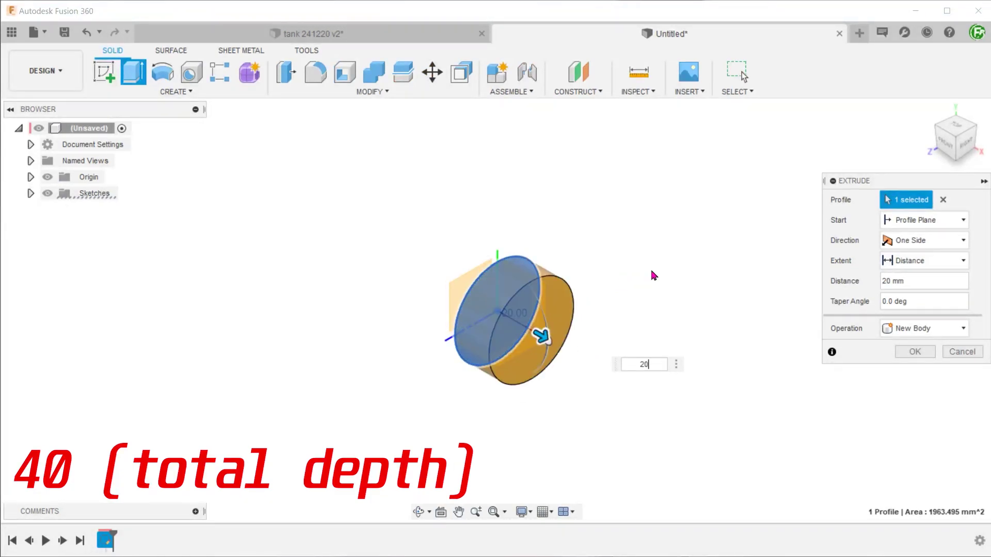
click(921, 241)
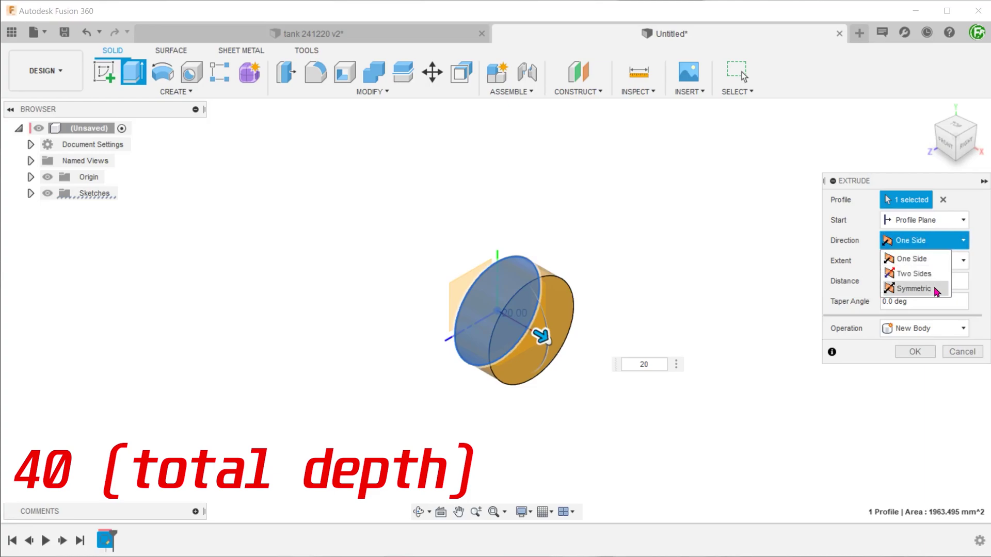
click(913, 288)
click(913, 371)
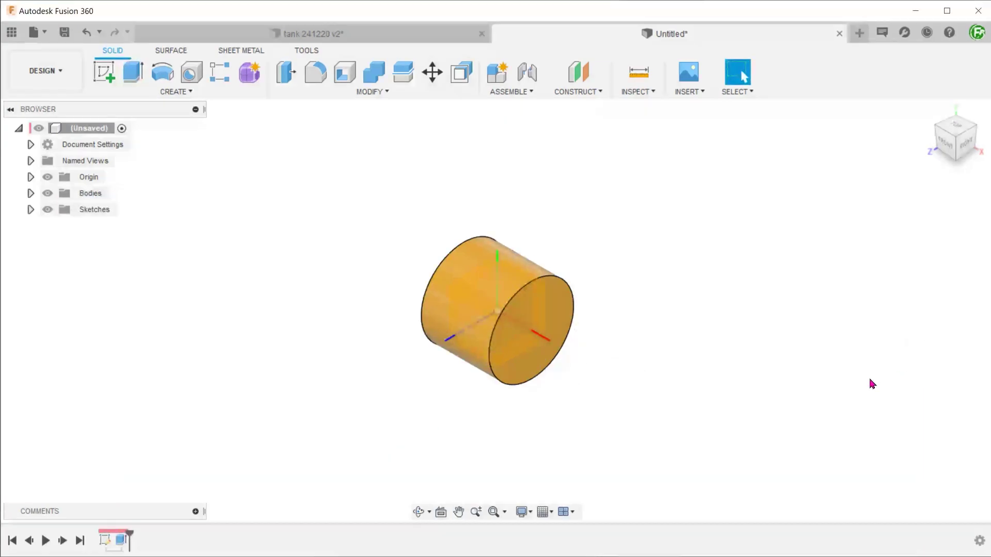
- Hide the cylinder body and sketch a right triangle on the XY plane from the origin, base about 31 mm, sloped side about 48 mm
scroll(680, 368, up, 4)
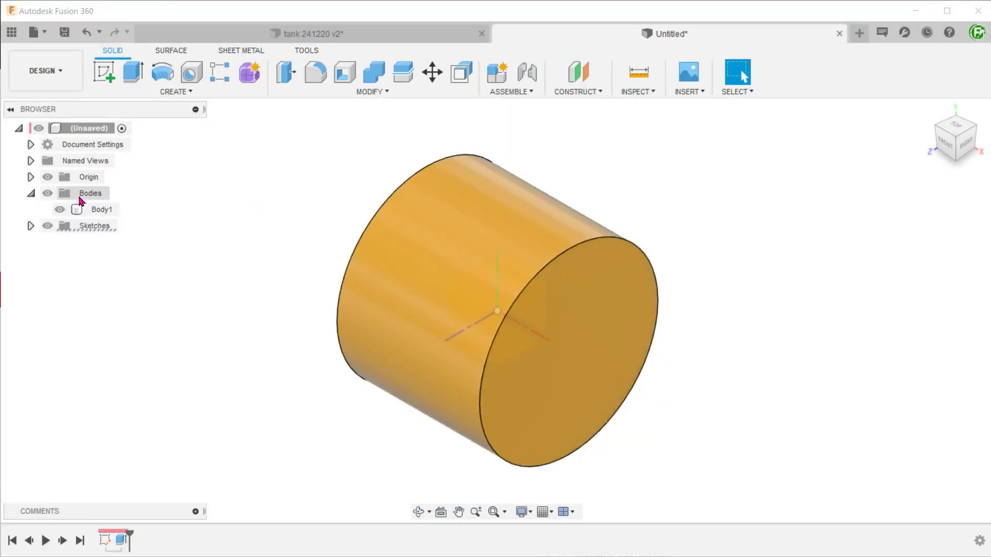
click(60, 209)
right_click(525, 289)
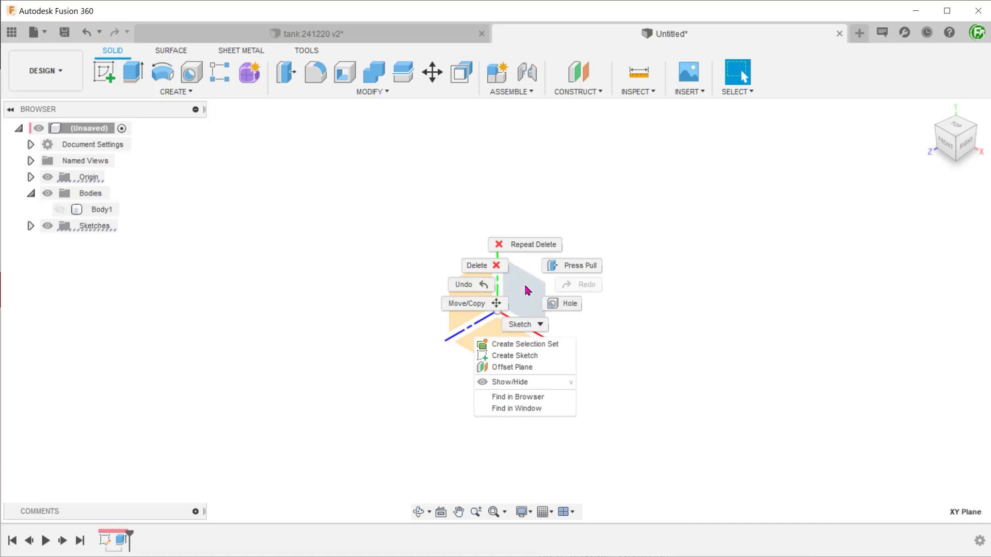
click(557, 355)
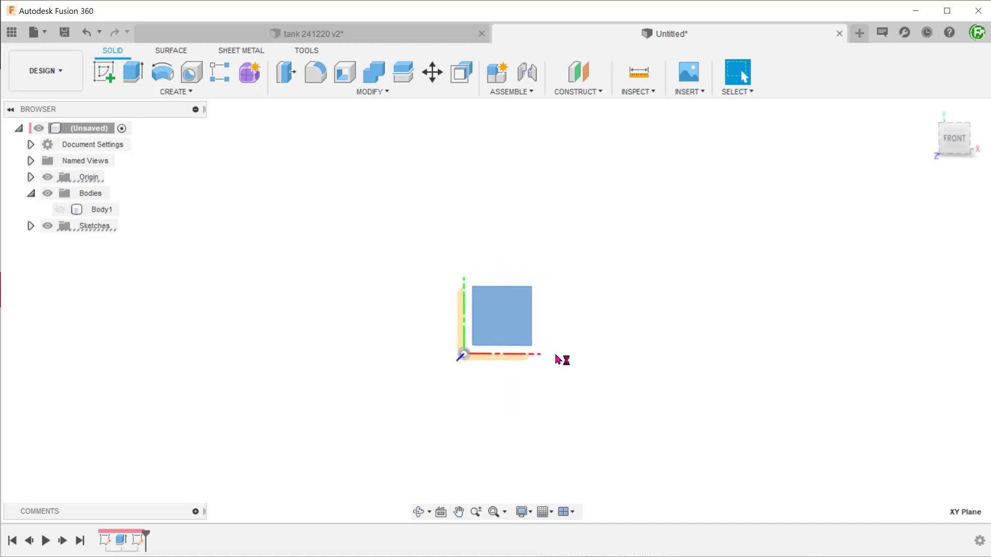
key(l)
click(458, 361)
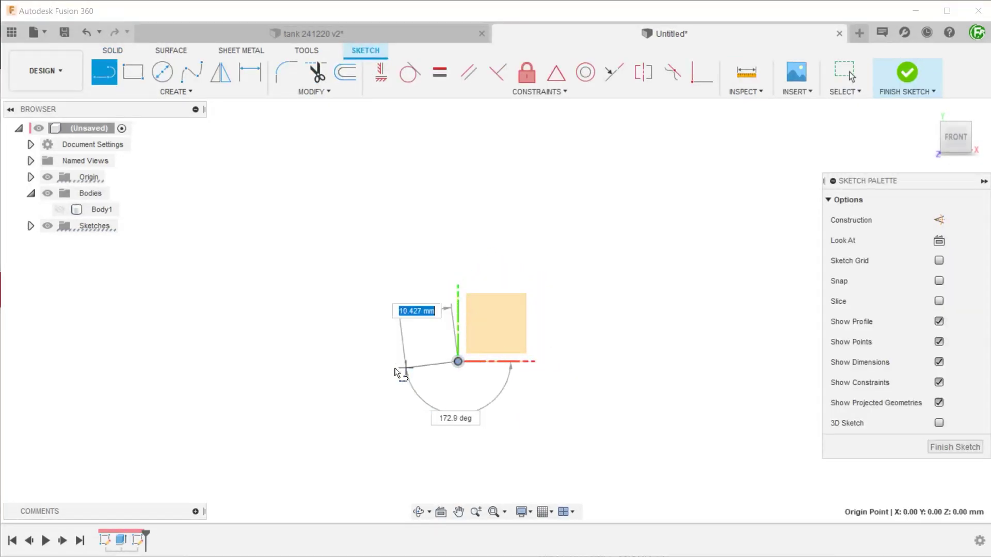
click(303, 362)
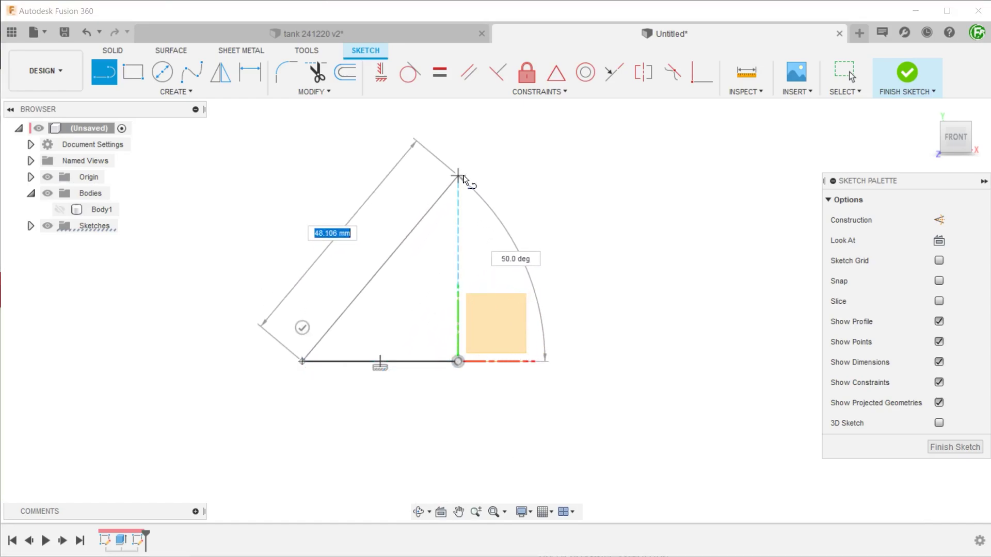
click(457, 176)
click(457, 361)
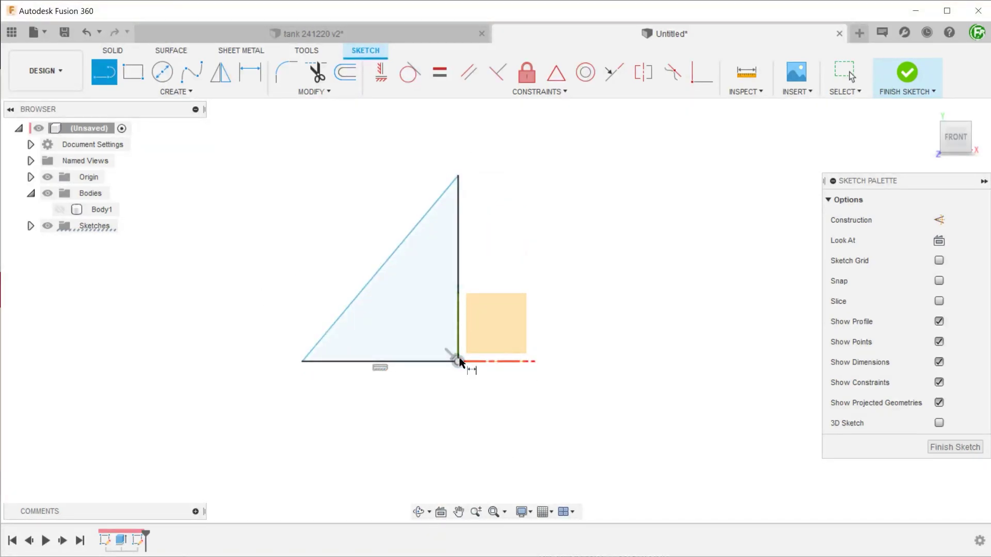
- Dimension the triangle's horizontal base to 33 mm
key(d)
click(426, 363)
click(387, 406)
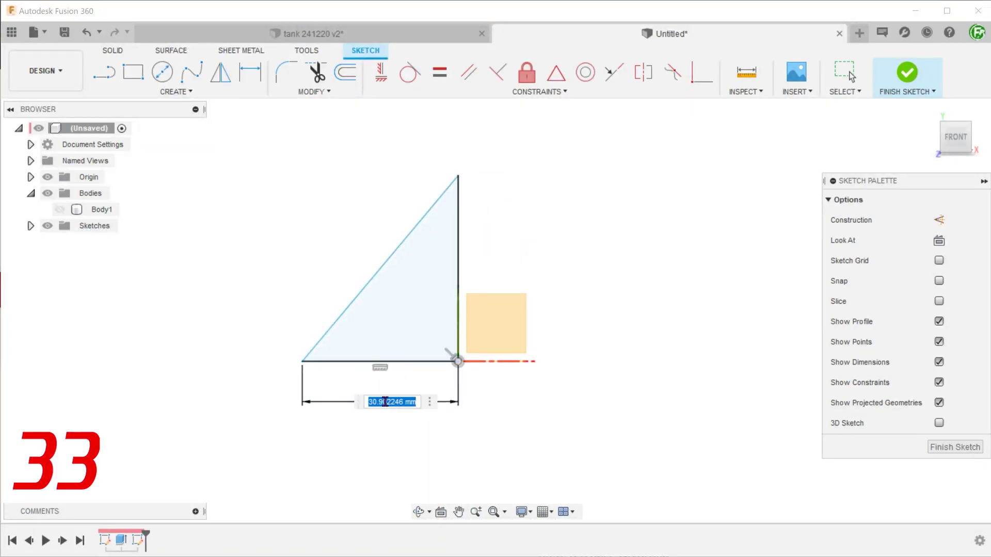
text(33)
key(Return)
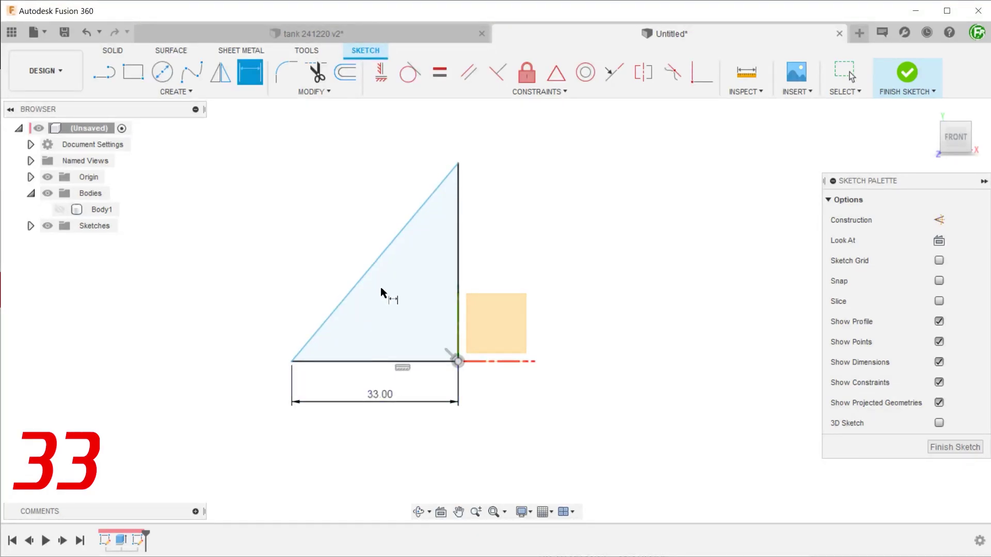
- Dimension the angle between the triangle's sloped and vertical sides to 42 degrees and finish the sketch
click(371, 266)
click(457, 252)
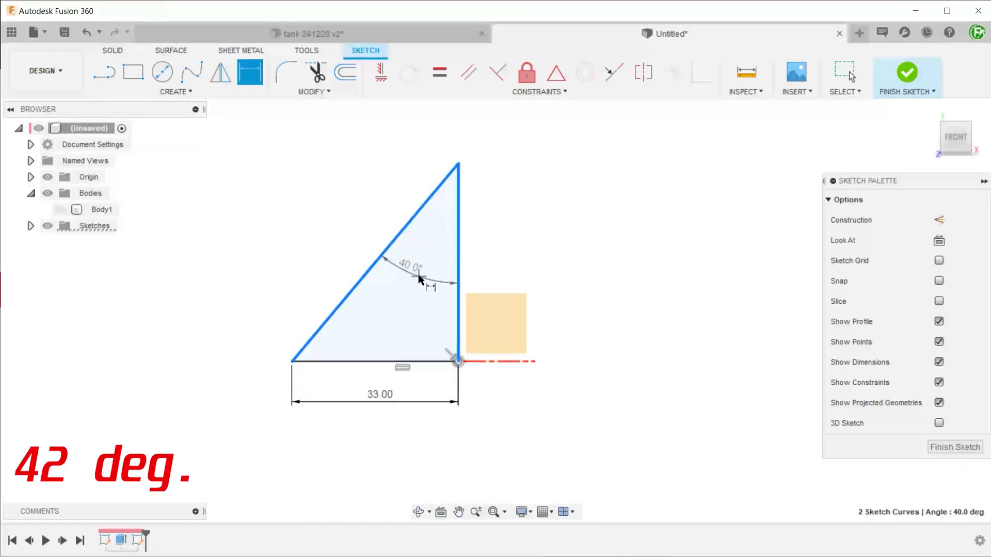
click(419, 279)
text(42)
key(Return)
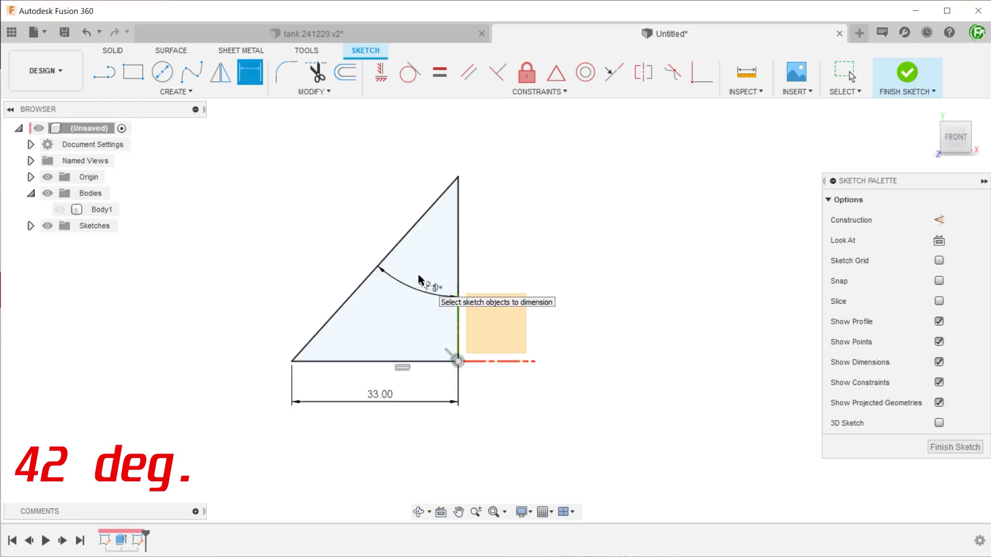
click(890, 84)
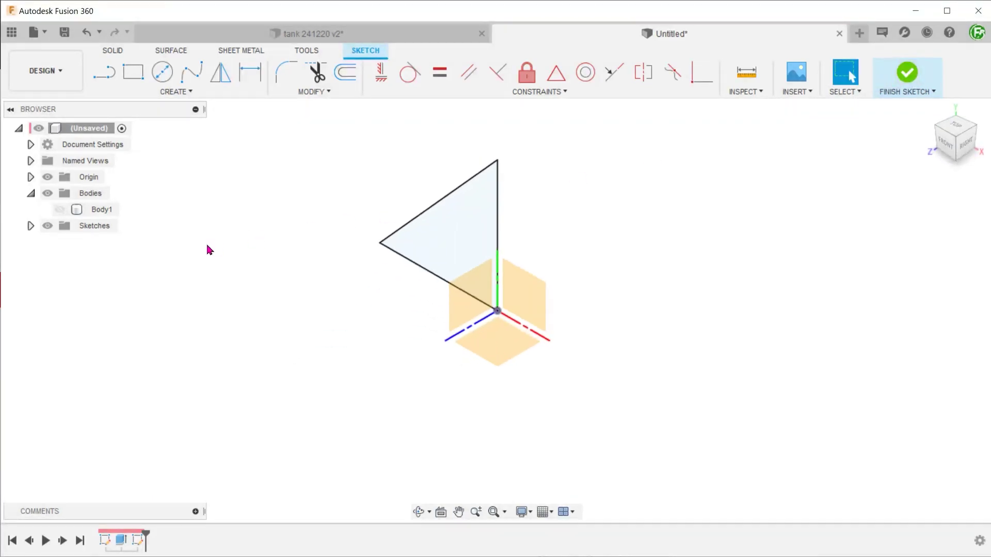
- Show the cylinder body again and revolve the triangle 360 degrees about its vertical side as a new body
click(60, 209)
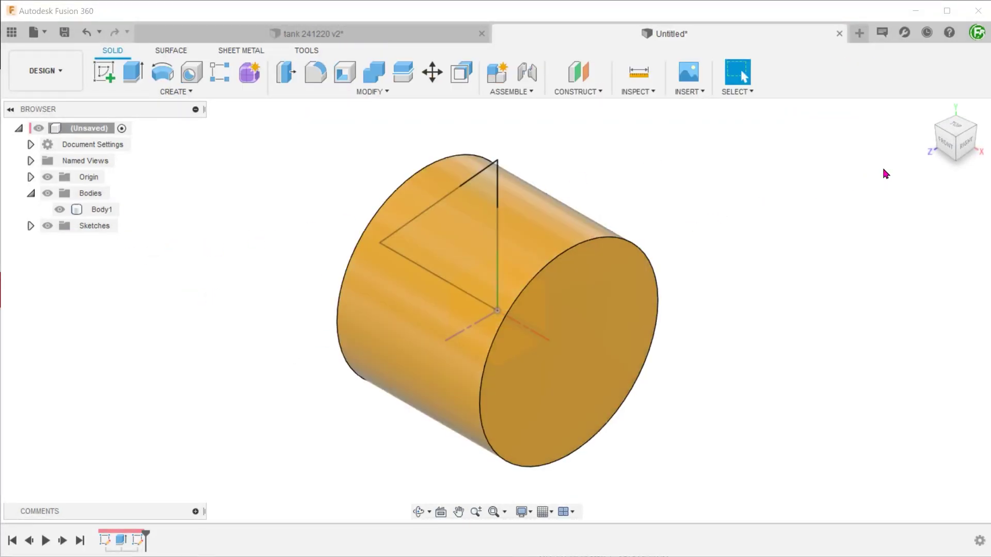
click(945, 141)
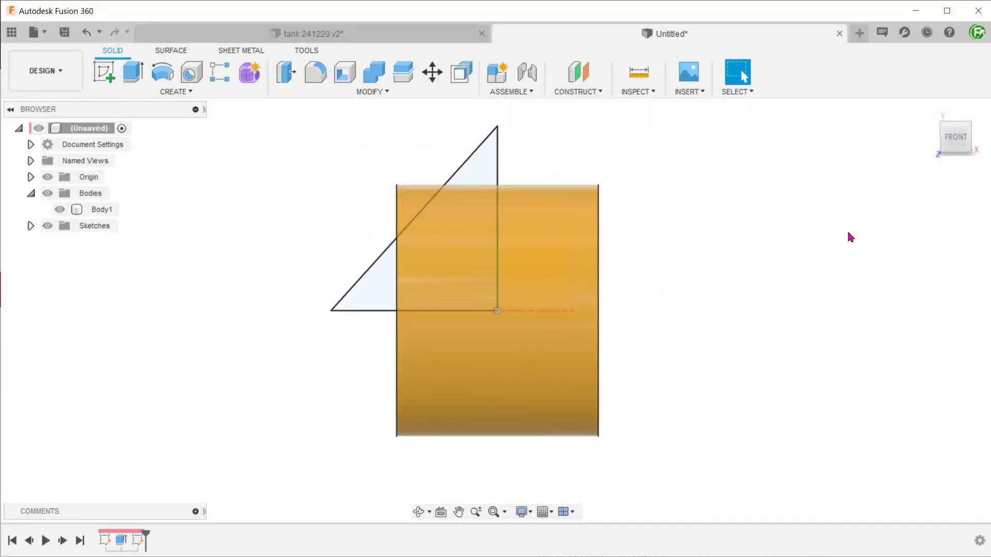
key(F6)
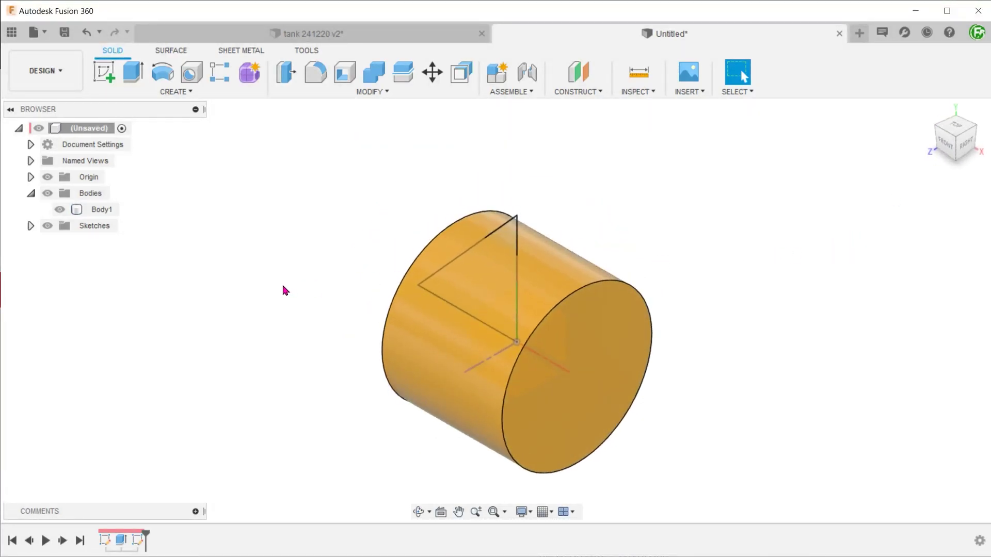
click(174, 91)
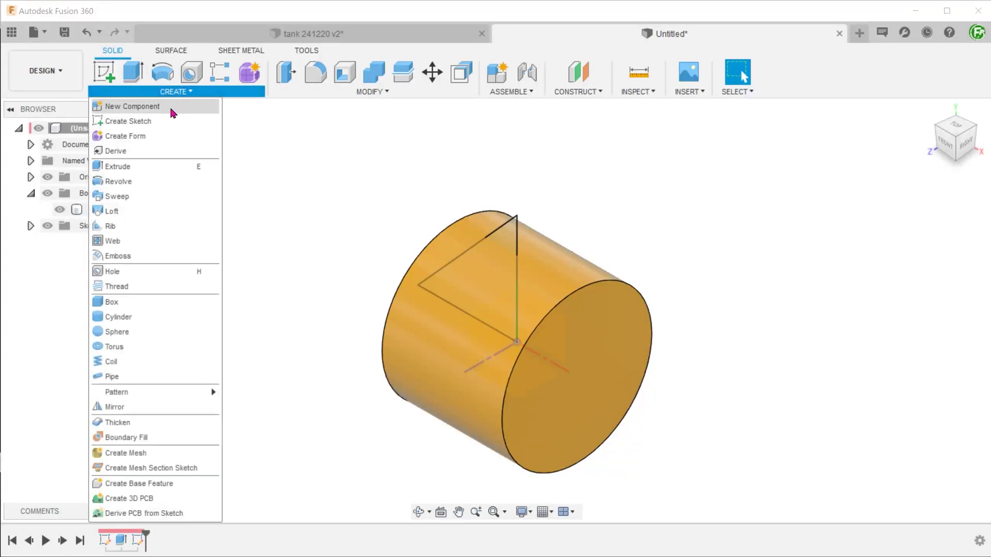
click(165, 182)
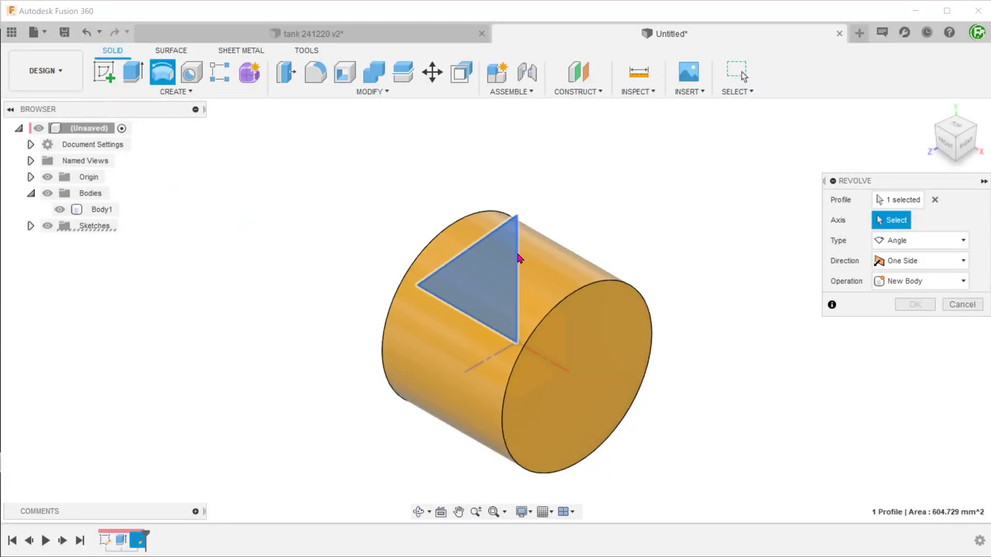
click(518, 257)
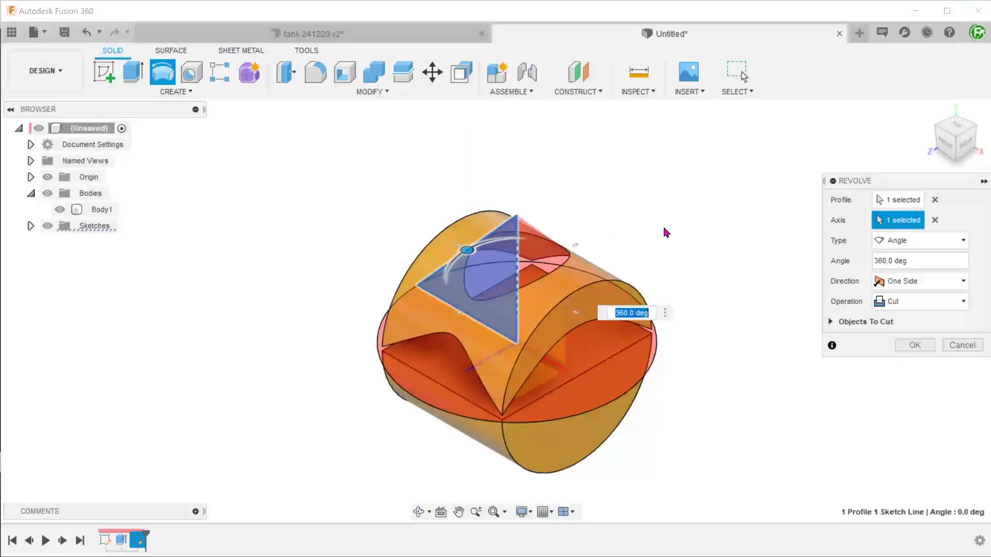
click(945, 140)
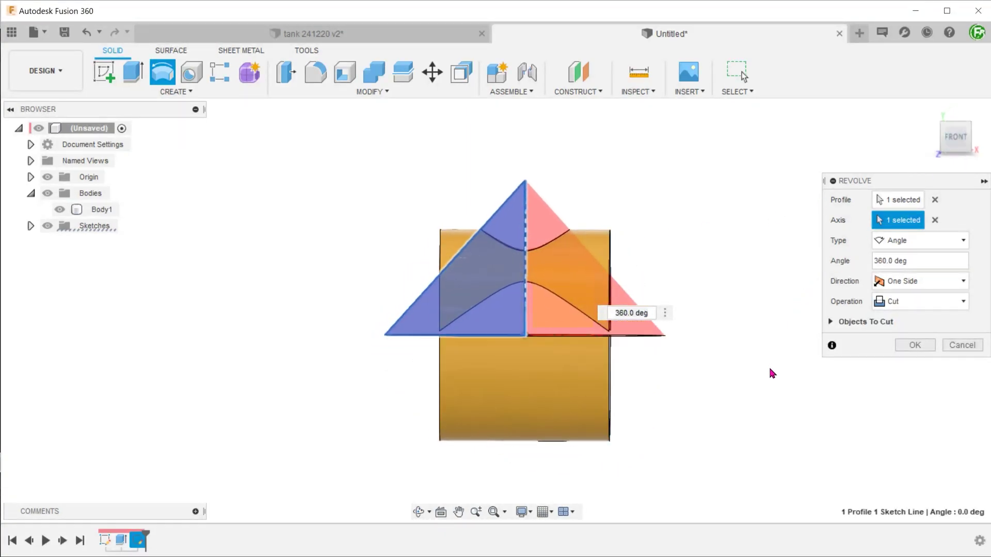
click(918, 301)
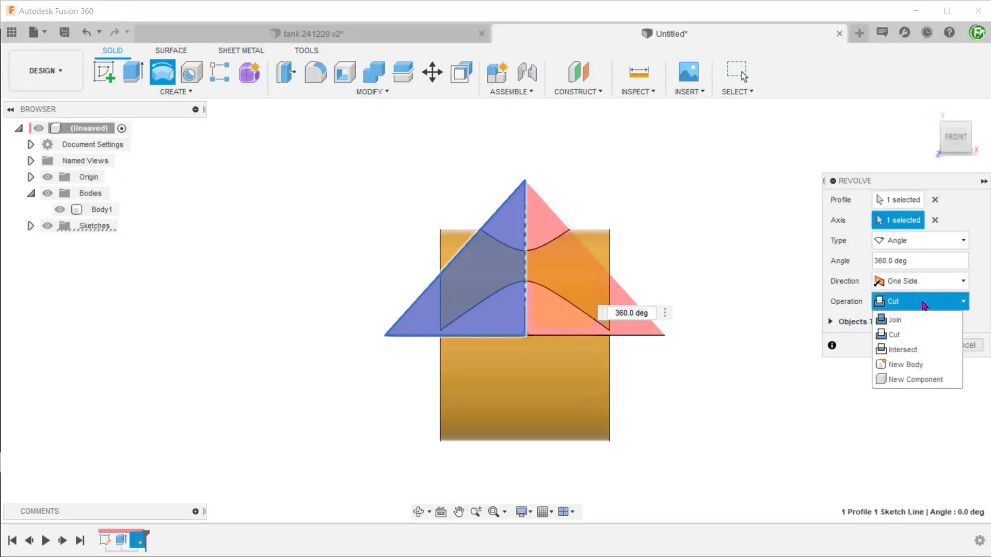
click(935, 364)
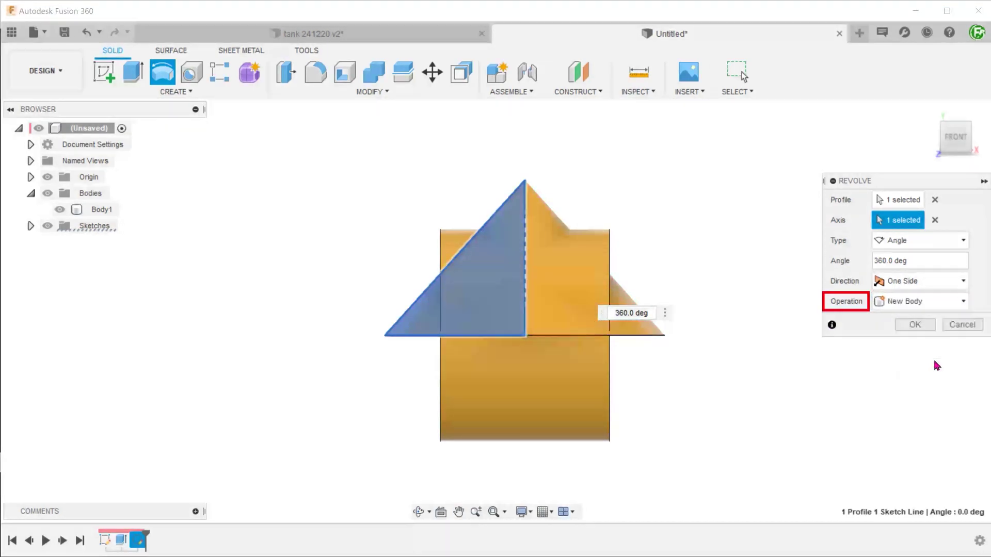
click(914, 325)
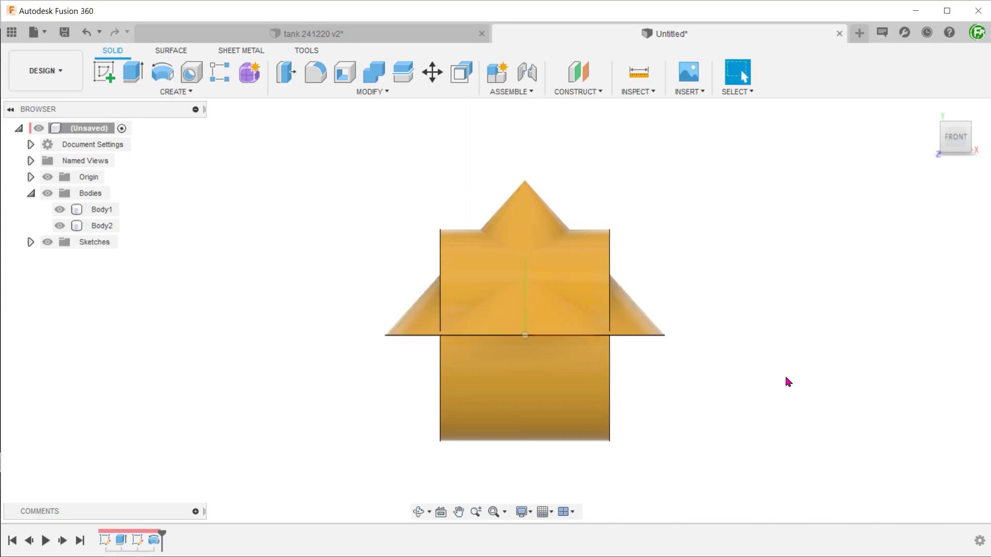
- Start a Boundary Fill with the cylinder and the revolved cone as the tool bodies
key(F6)
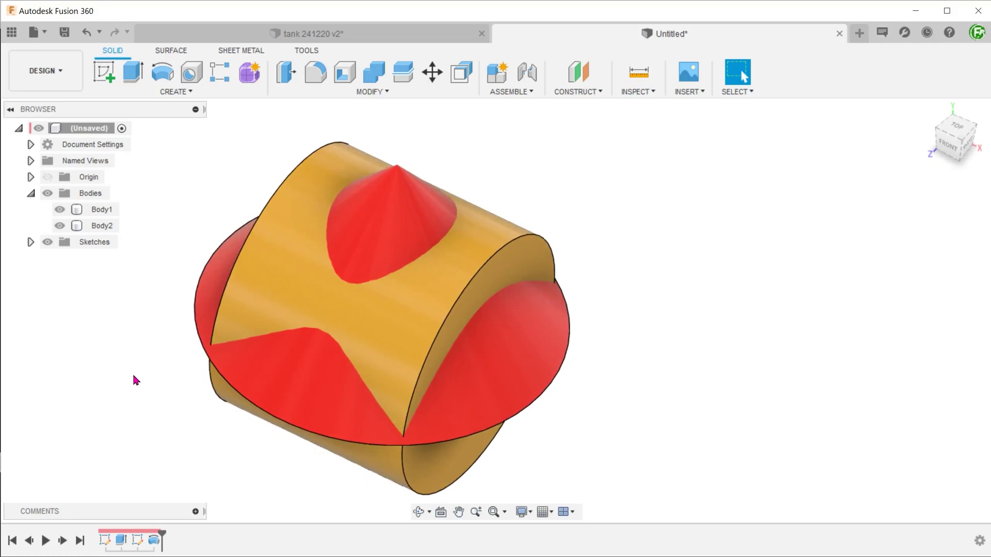
key(F6)
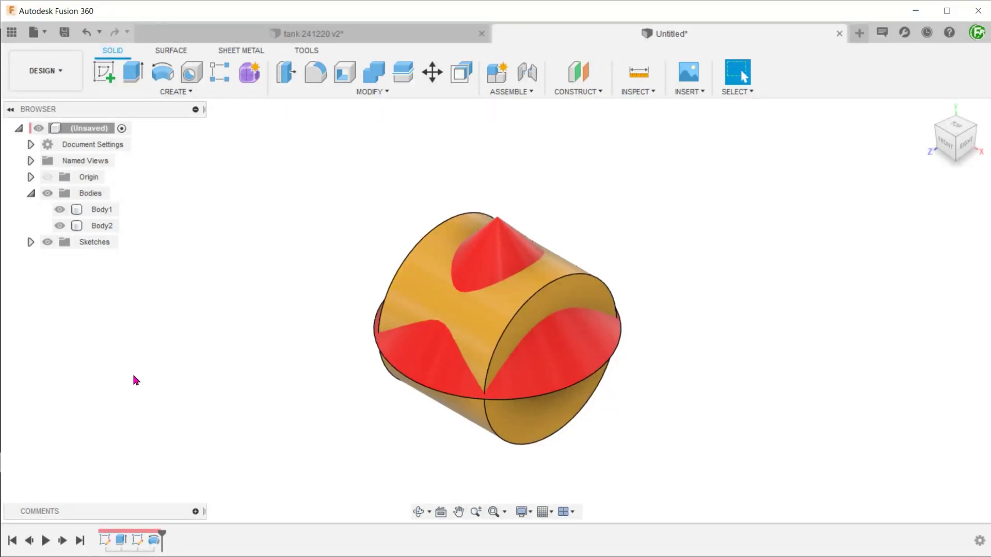
click(171, 93)
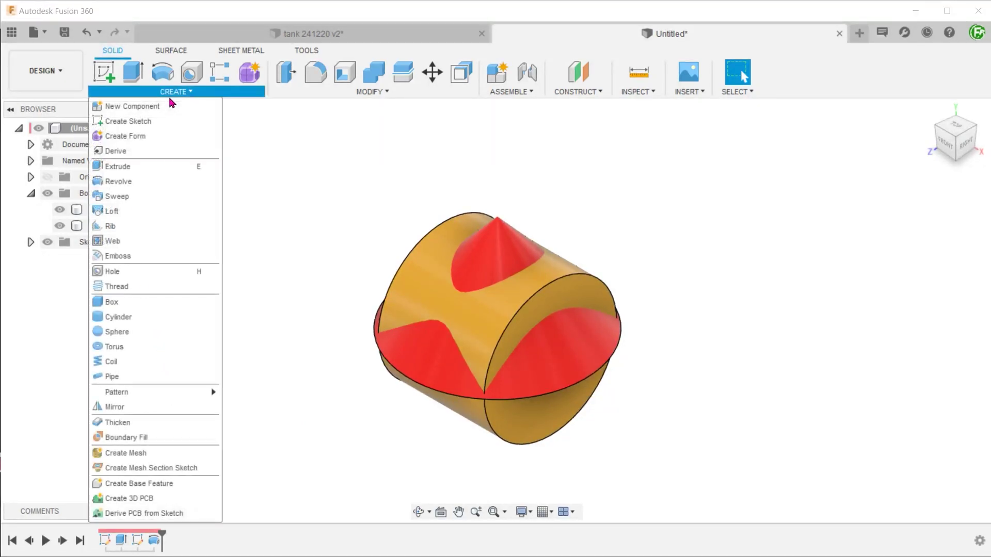
click(187, 442)
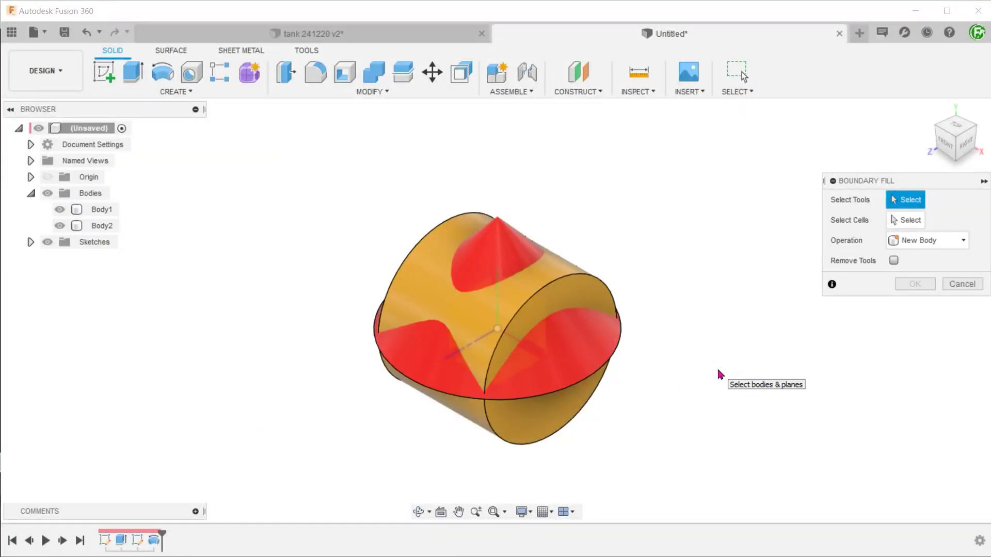
click(589, 305)
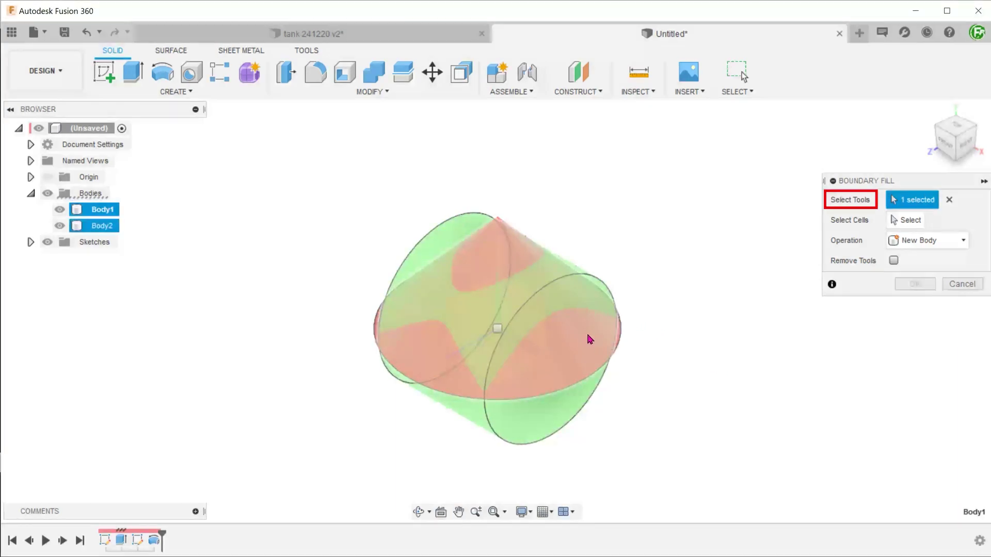
click(590, 307)
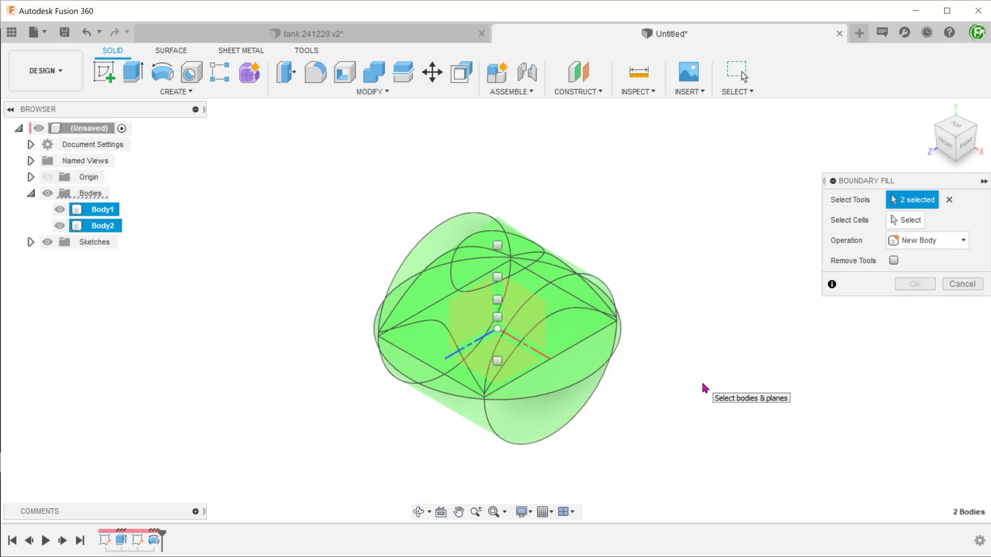
- Set the display environment to Dark Sky
click(522, 512)
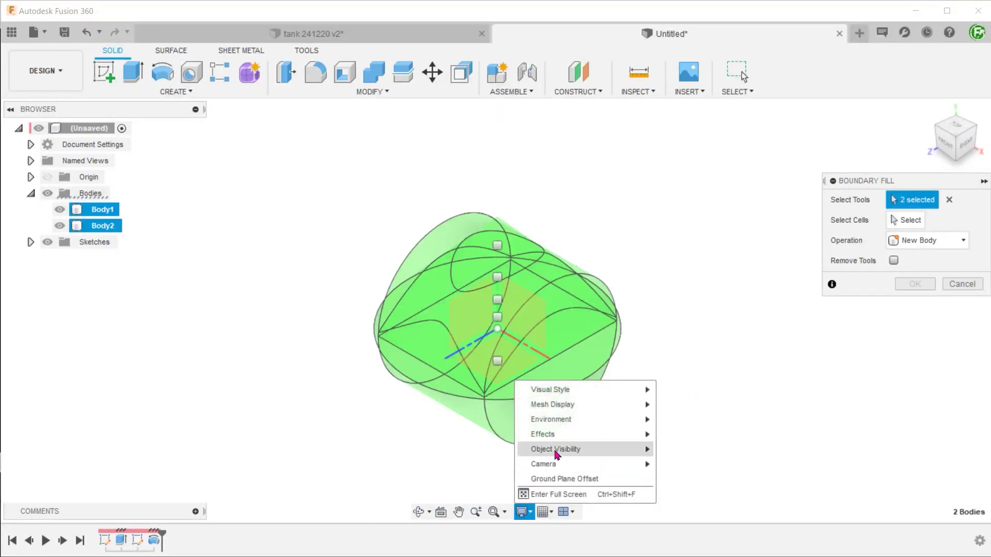
mouse_move(588, 420)
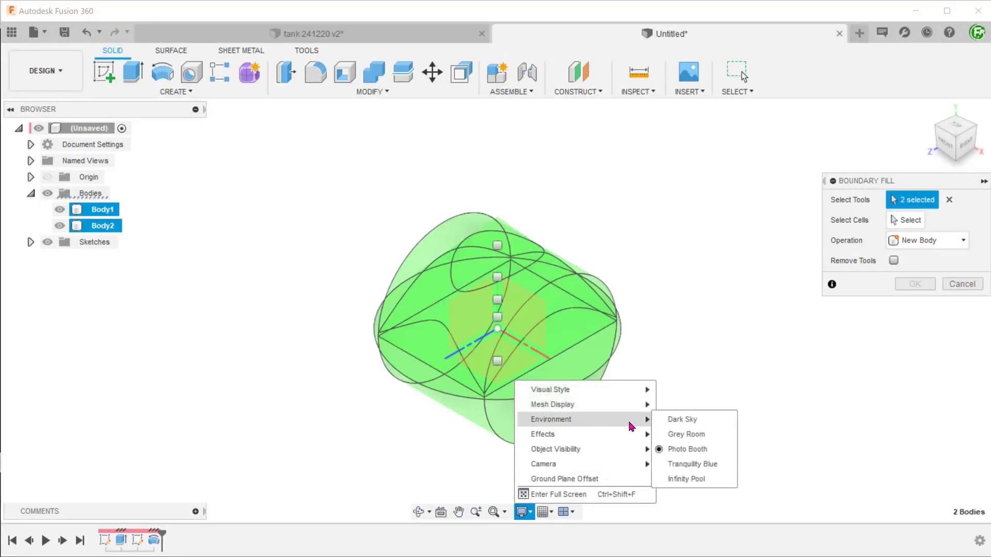
click(713, 421)
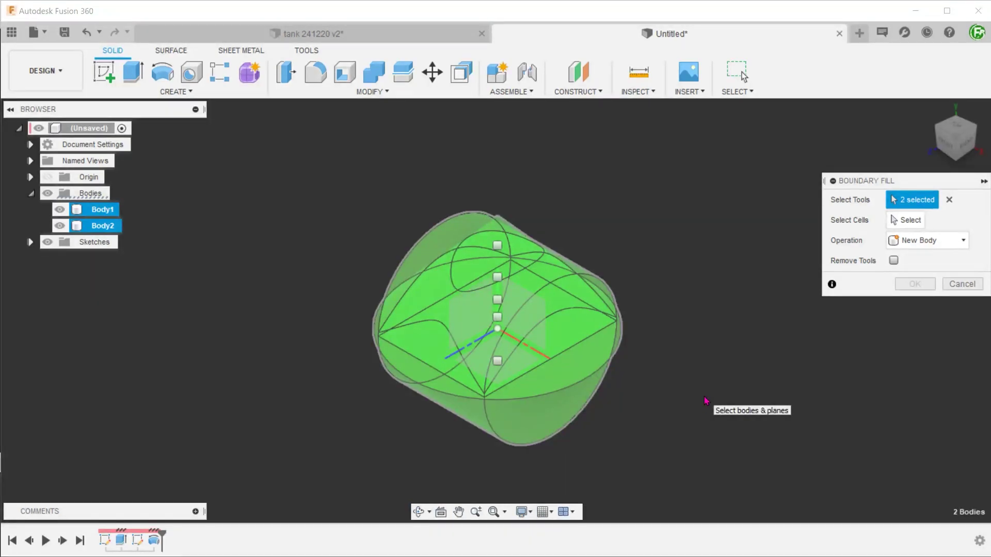
- Fill the cone tip, the cone-cylinder overlap and the lower cylinder cells as a new body, with Remove Tools enabled
click(913, 221)
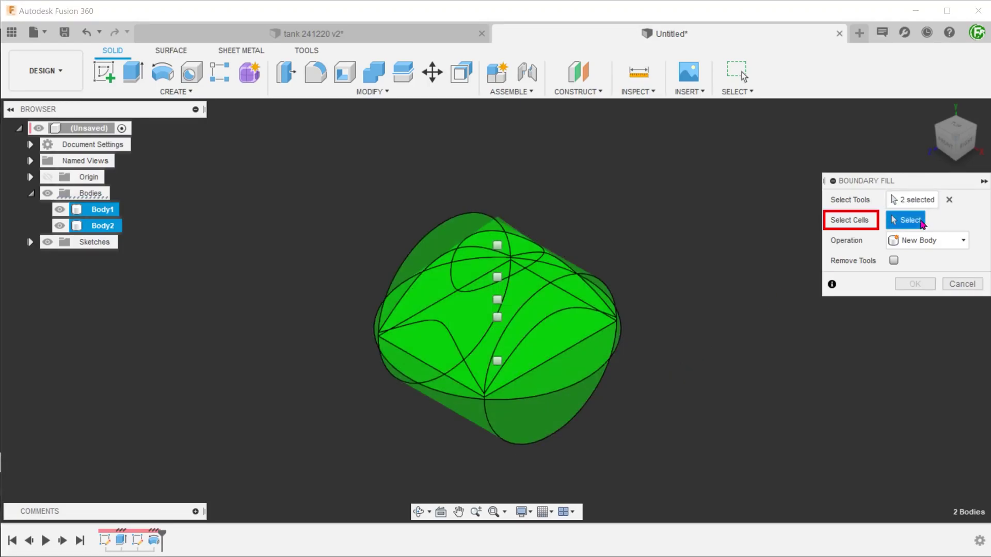
scroll(705, 348, up, 3)
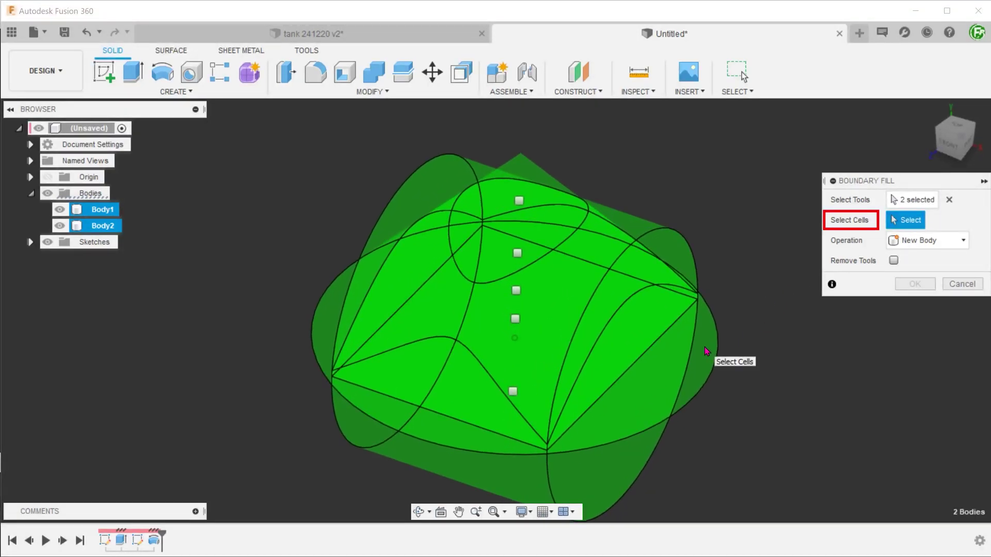
click(520, 201)
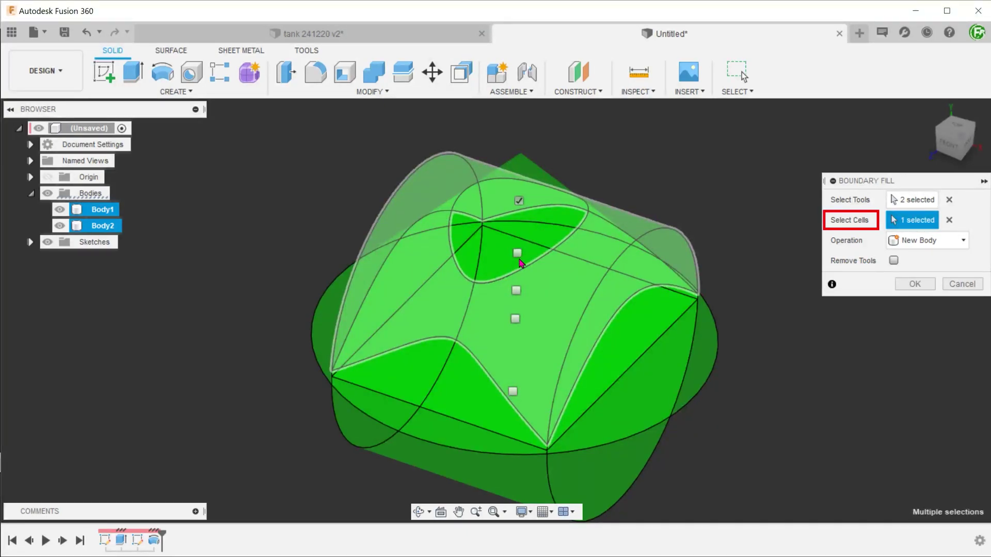
click(517, 291)
click(516, 393)
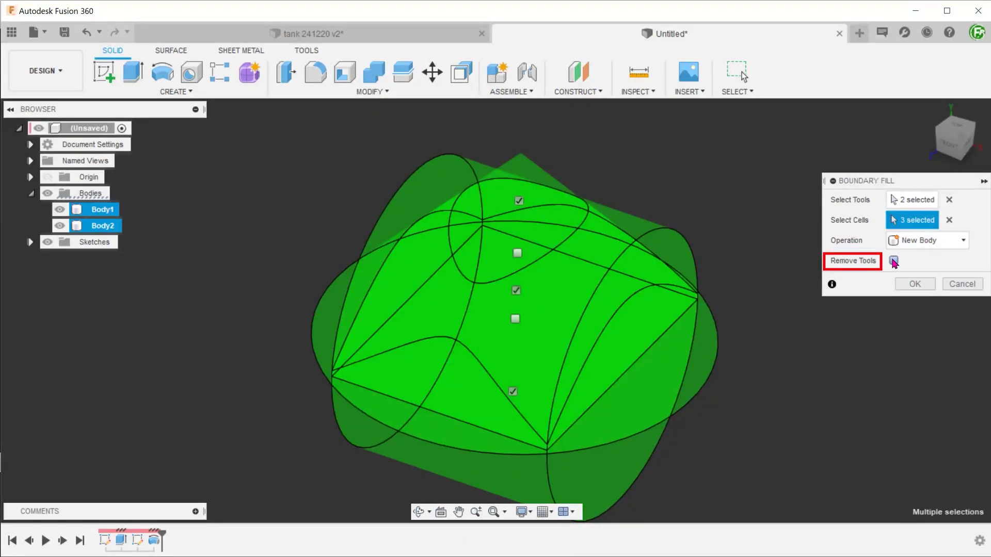
click(893, 261)
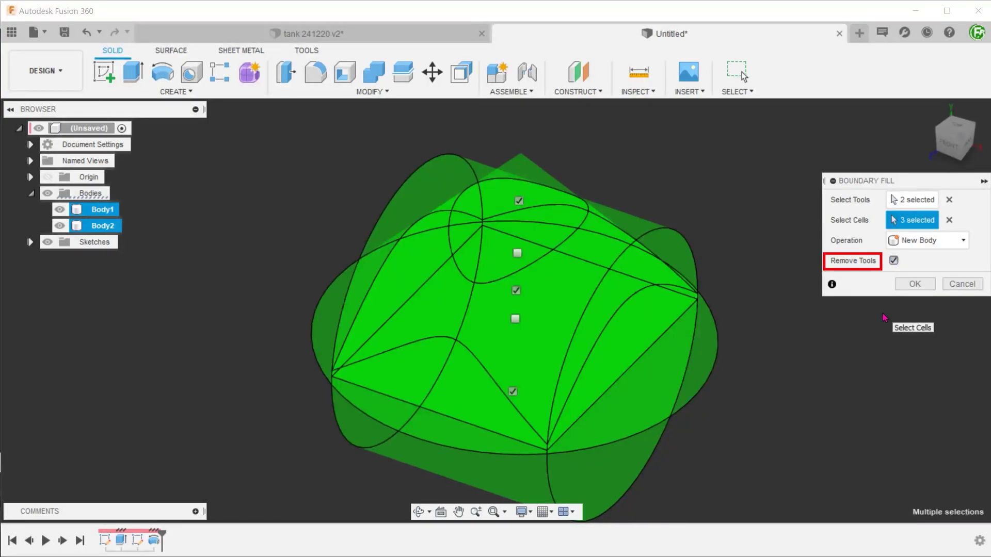
click(914, 284)
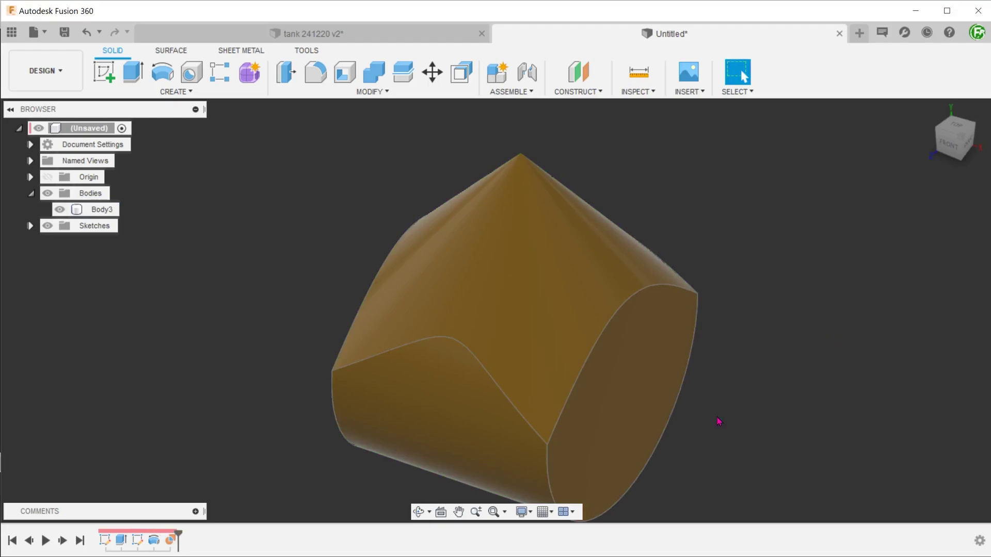
- Set the display environment back to Photo Booth
click(528, 514)
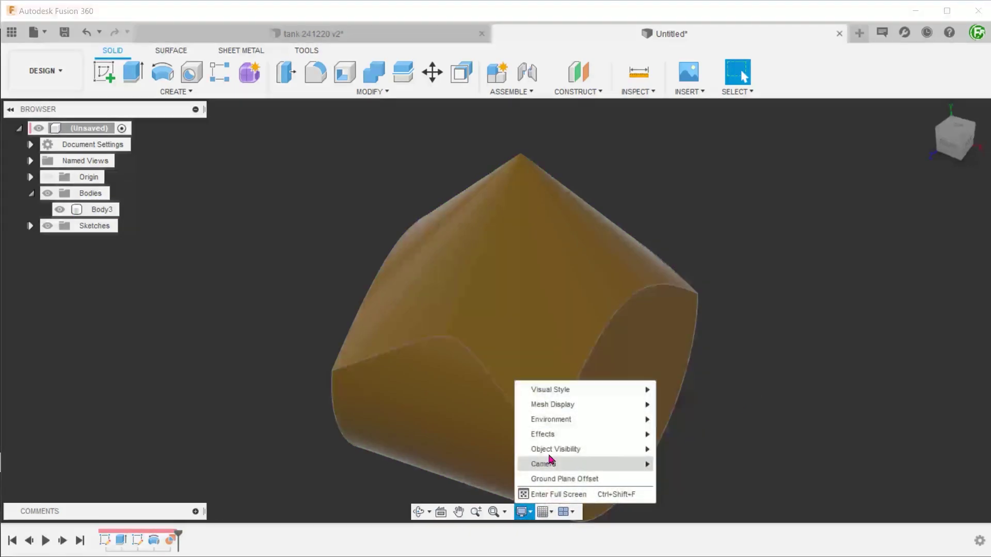
mouse_move(579, 419)
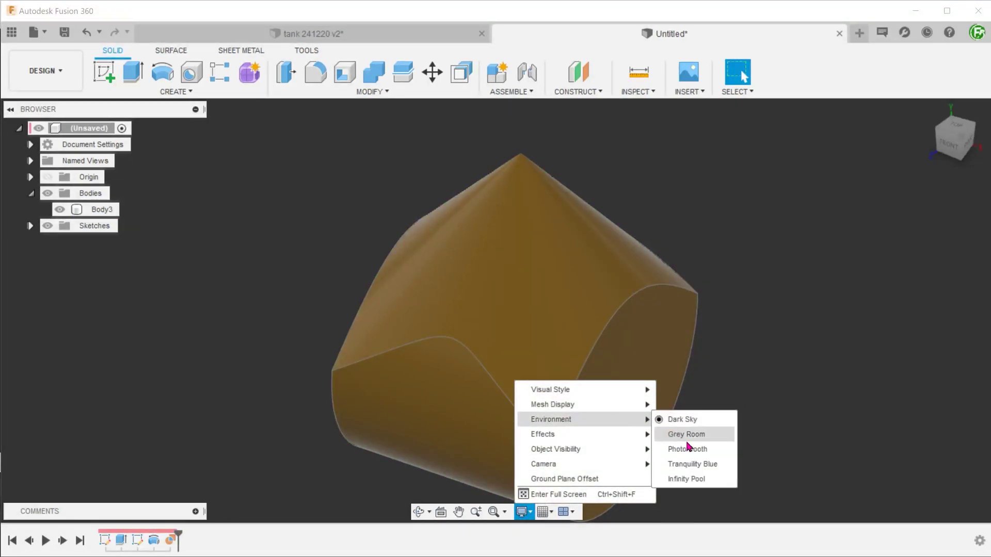
click(694, 448)
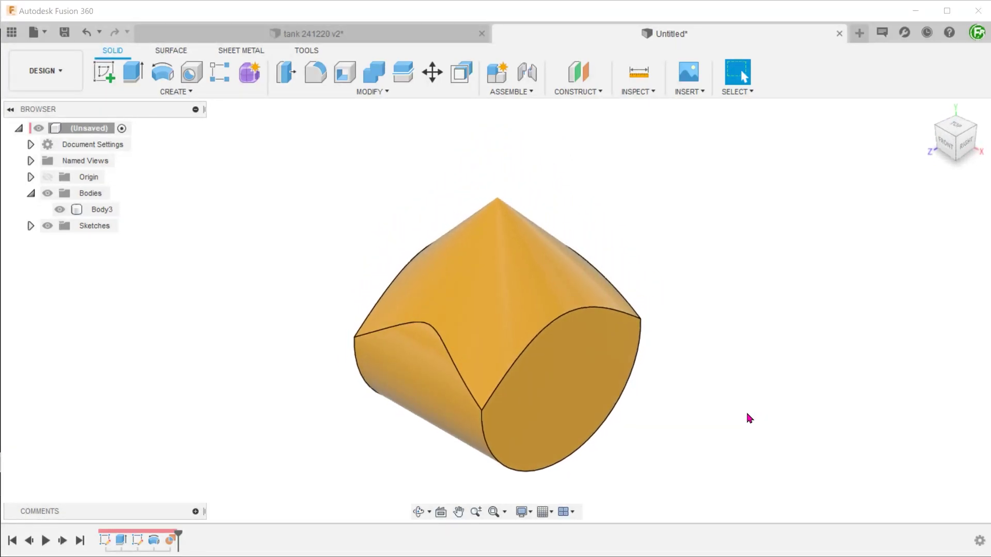
- Check the inside of the filled body with a temporary section analysis cut from its flat end face, and cancel it
click(96, 210)
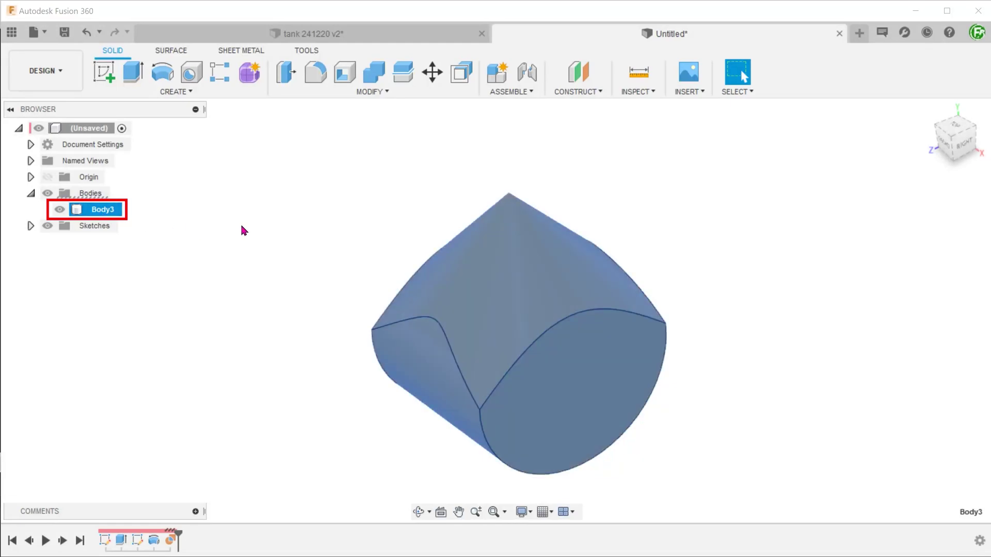
click(241, 226)
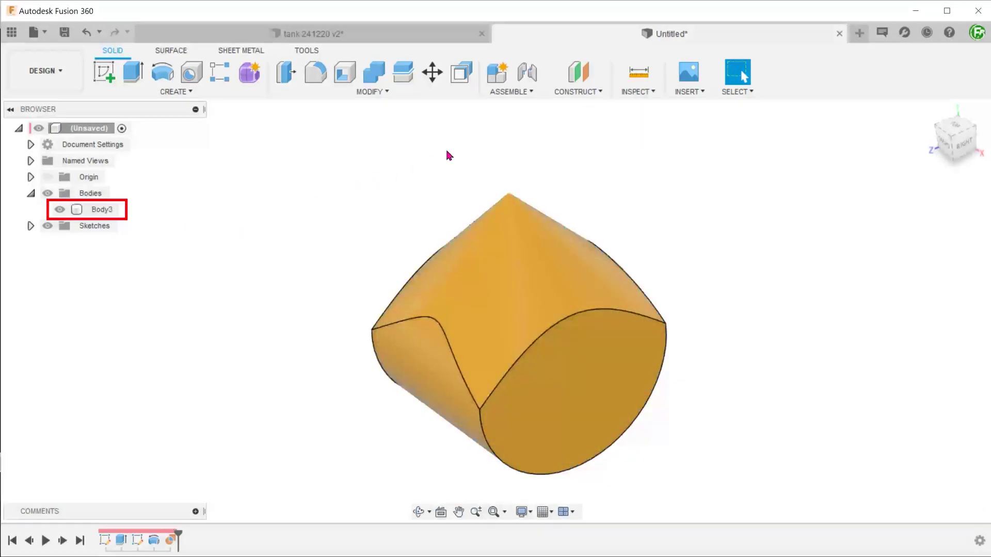
click(638, 91)
click(649, 225)
click(605, 356)
mouse_move(625, 367)
mouse_down()
mouse_move(517, 321)
mouse_move(639, 360)
mouse_up()
click(958, 325)
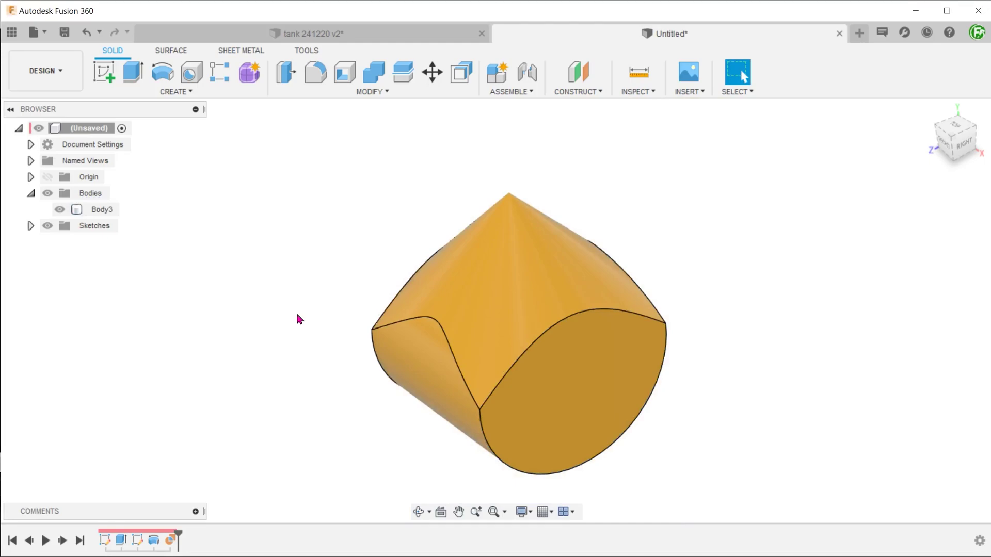
- Roll the timeline back to just before the Boundary Fill feature
drag(183, 535, 162, 535)
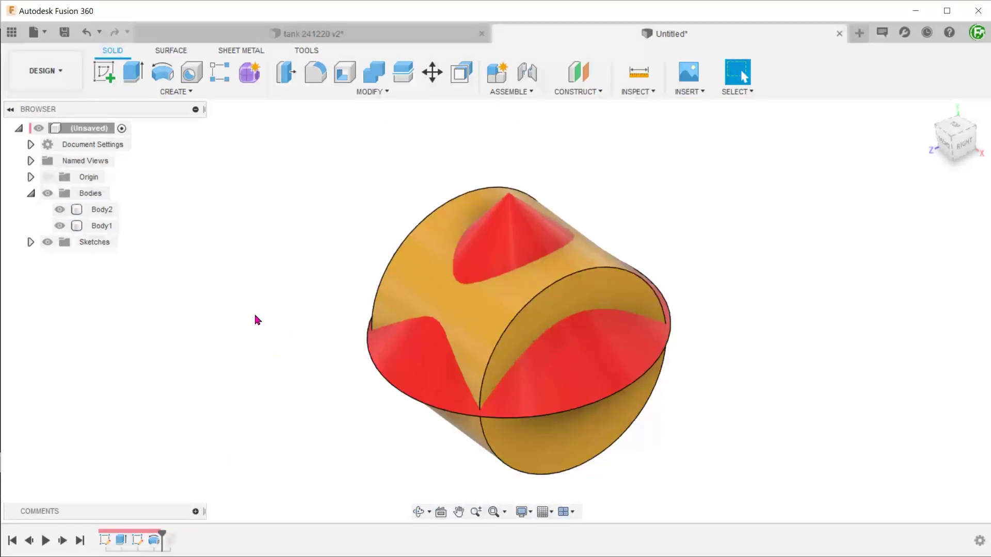
click(388, 307)
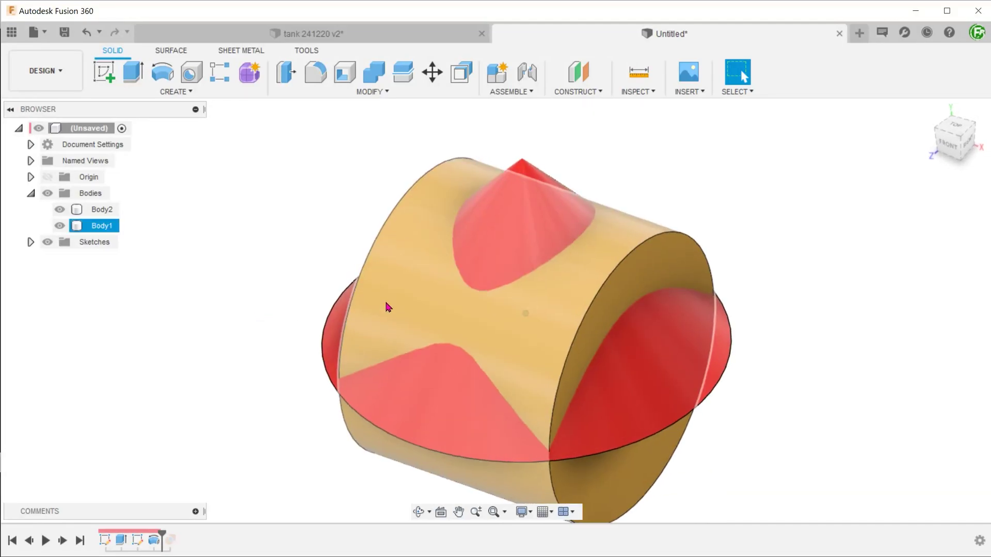
mouse_move(388, 307)
shift+middle_down()
mouse_move(530, 314)
mouse_move(666, 272)
mouse_move(661, 248)
mouse_move(619, 234)
mouse_move(551, 234)
mouse_move(538, 320)
mouse_move(403, 329)
mouse_move(355, 305)
mouse_move(380, 312)
shift+middle_up()
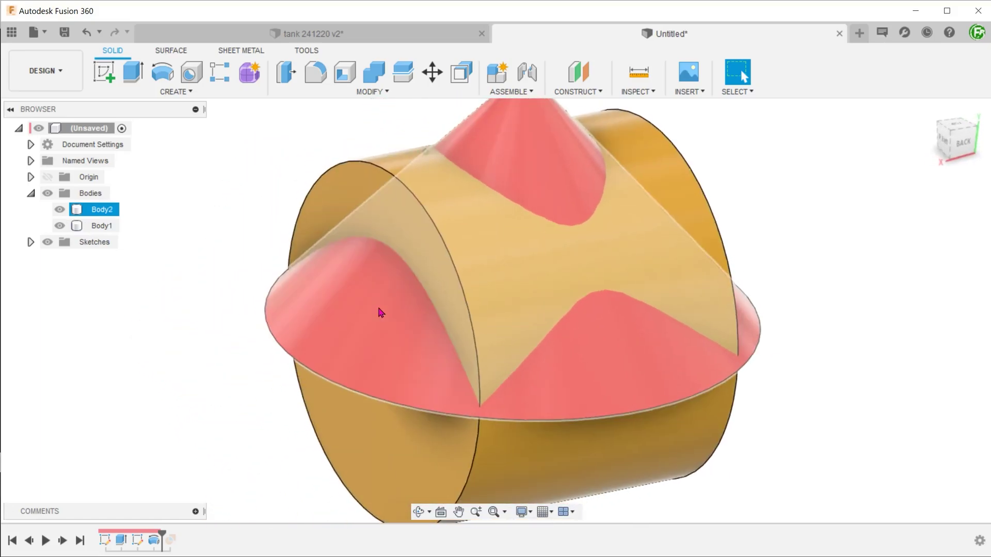
key(F6)
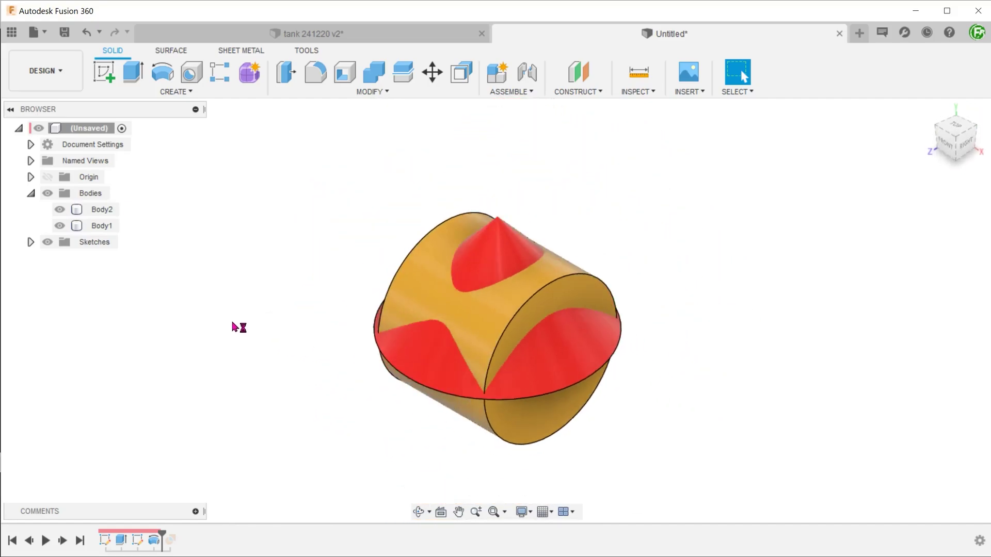
- Split the cylinder body using the cone's conical face as the splitting tool, with Extend Splitting Tool(s) turned off
click(355, 91)
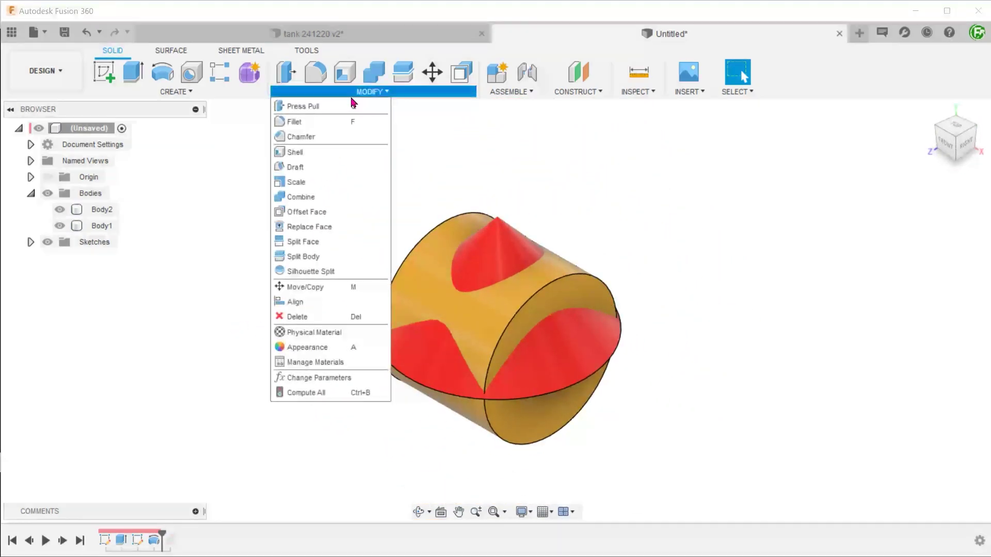
click(348, 258)
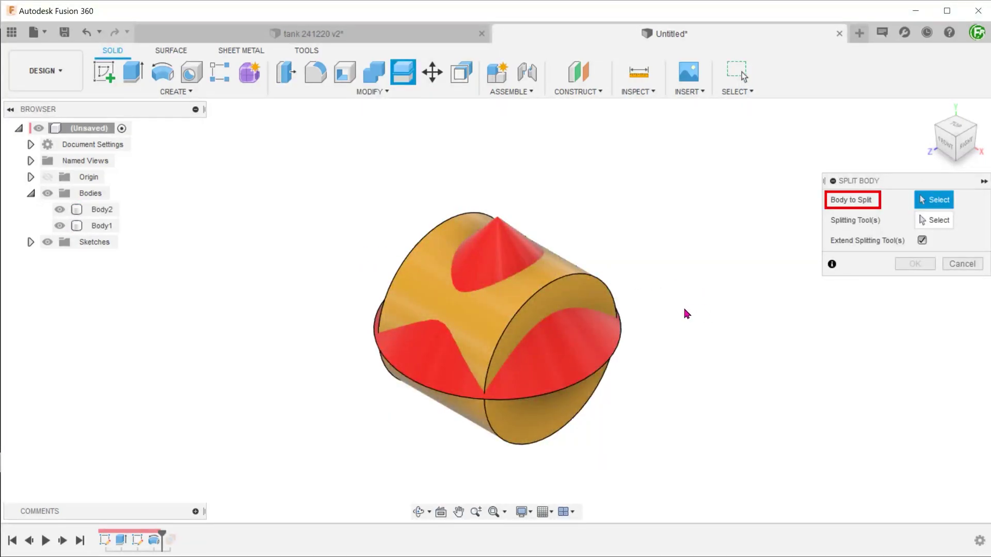
click(483, 331)
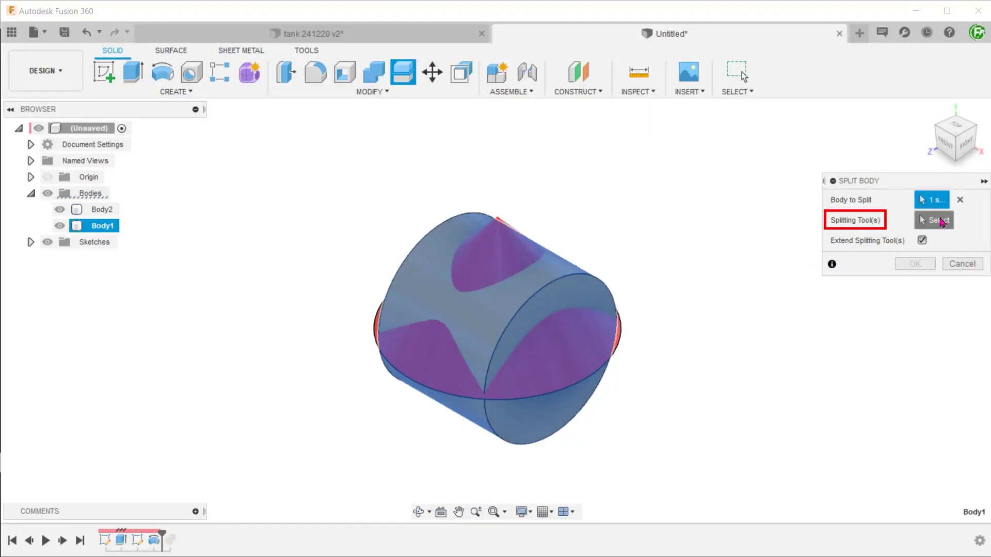
click(940, 221)
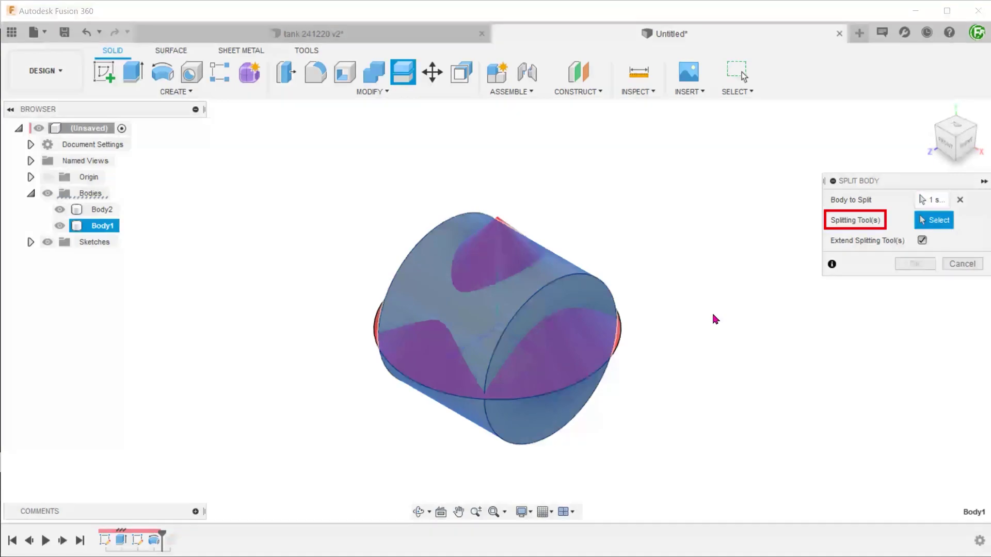
scroll(698, 323, up, 2)
scroll(660, 335, up, 2)
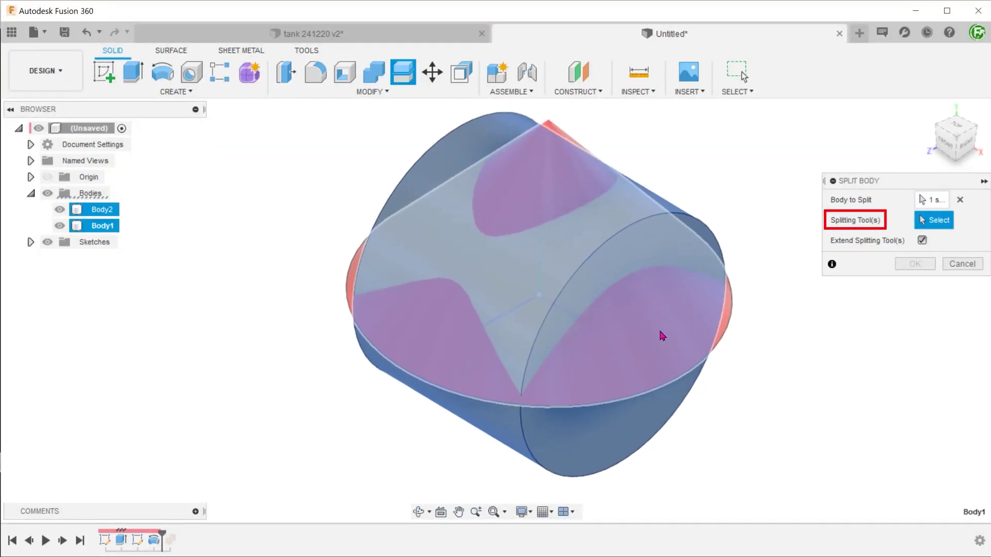
shift+middle_drag(660, 332, 609, 317)
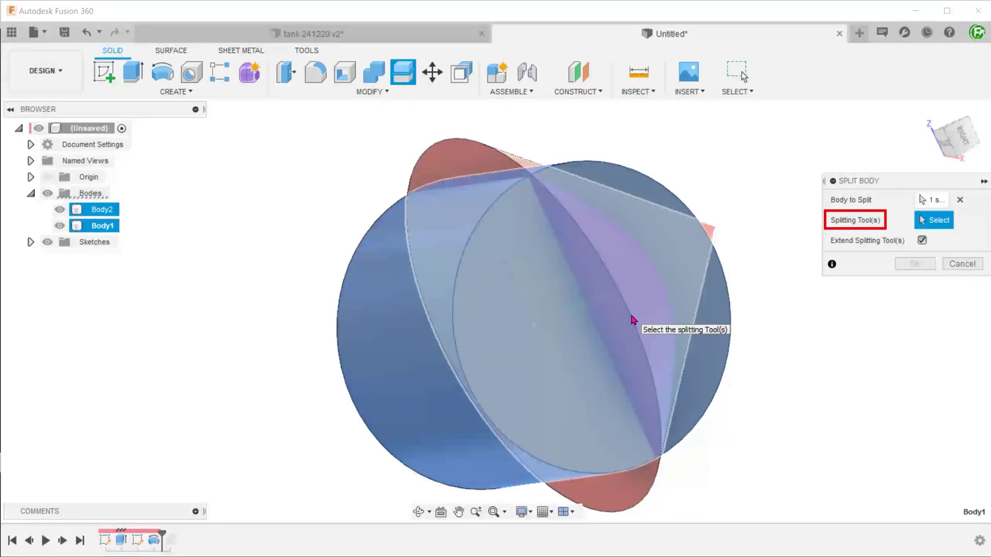
click(647, 294)
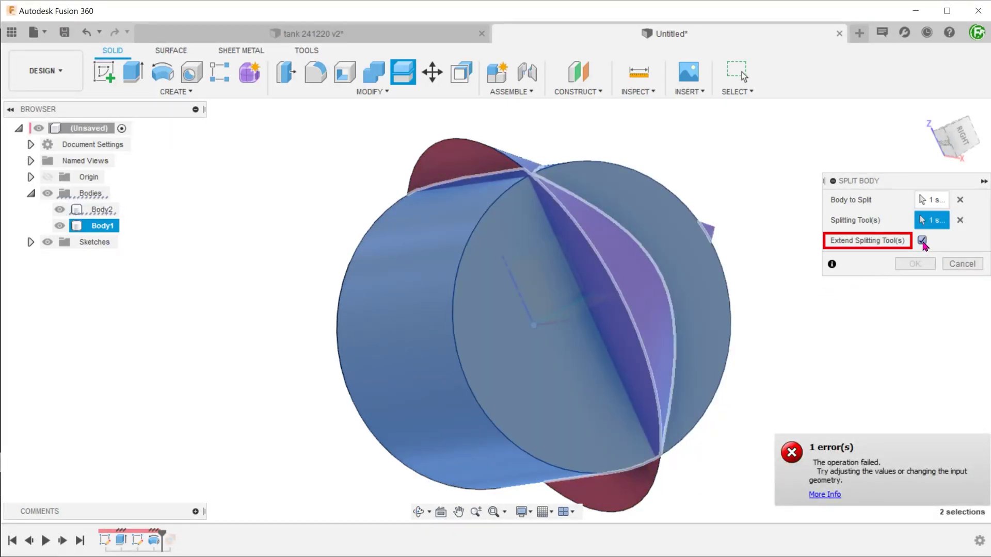
click(922, 241)
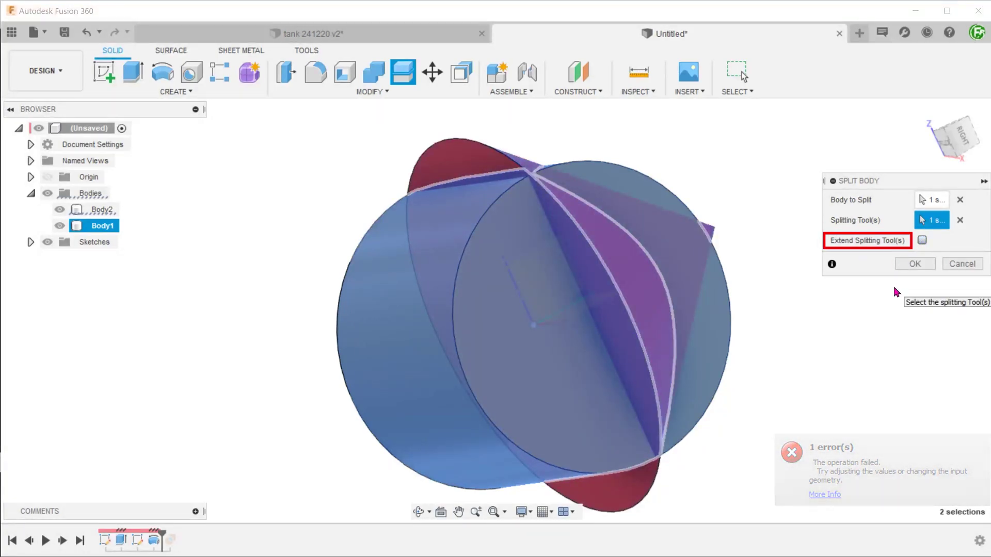
click(903, 268)
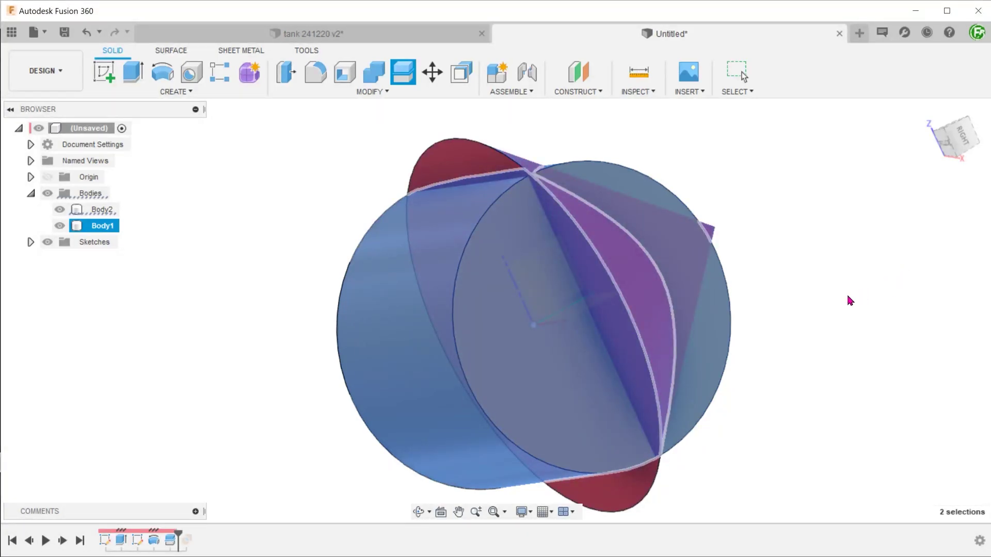
key(F6)
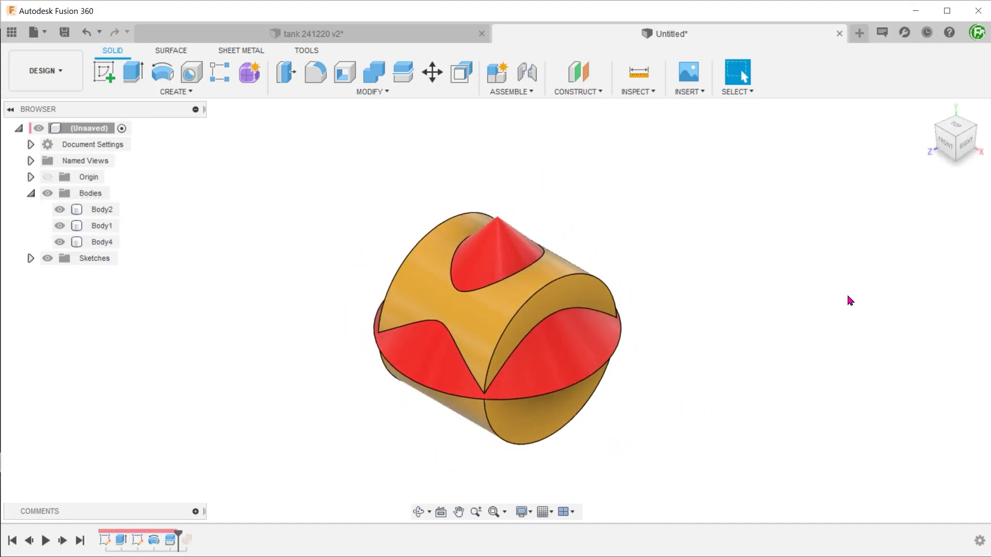
- Check the cylinder piece lying above the cone by hiding and showing it, and take it out with Remove
click(102, 241)
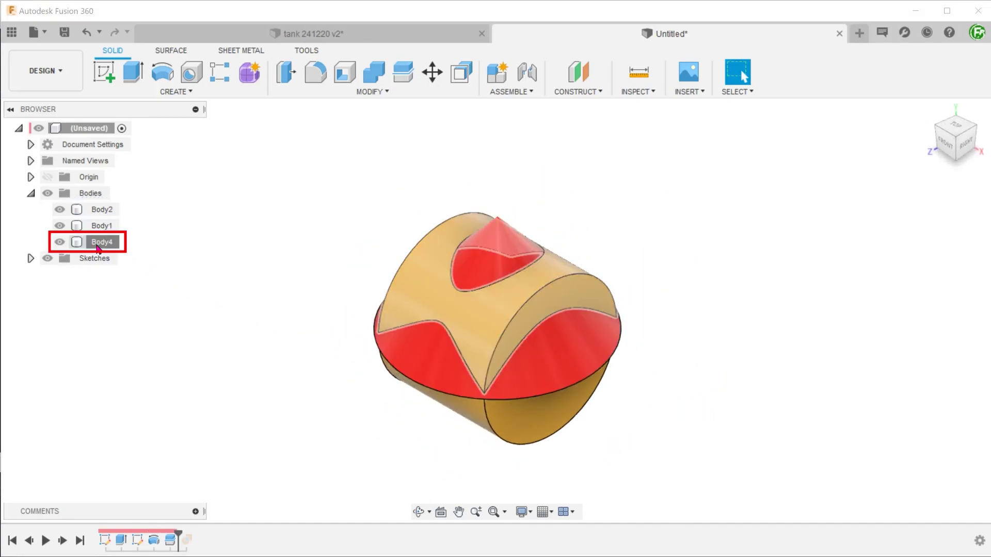
click(61, 242)
click(264, 325)
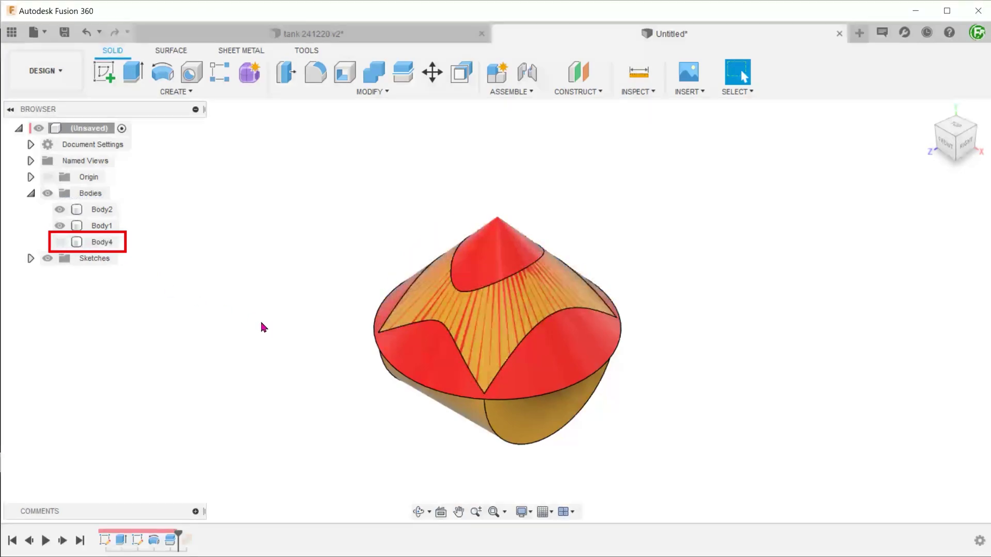
click(59, 242)
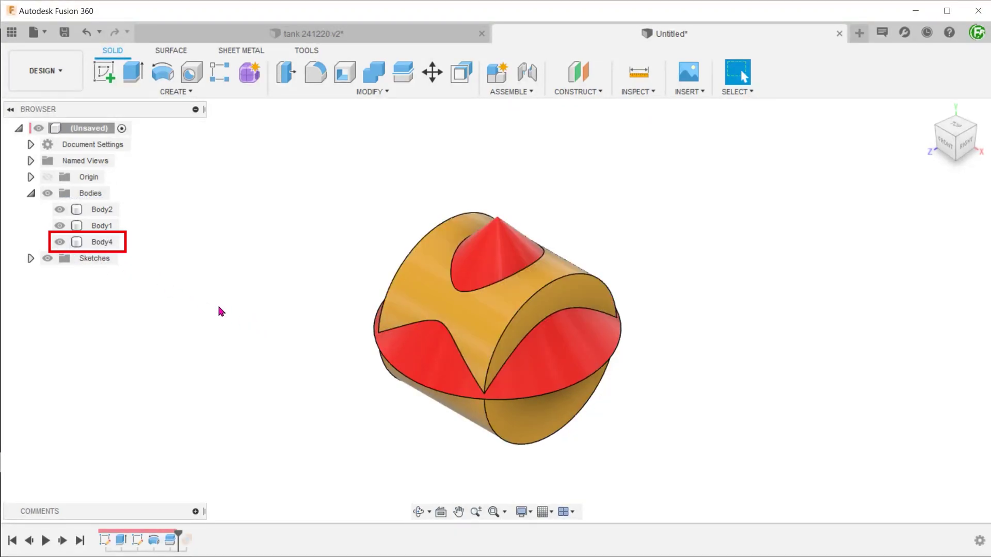
right_click(109, 242)
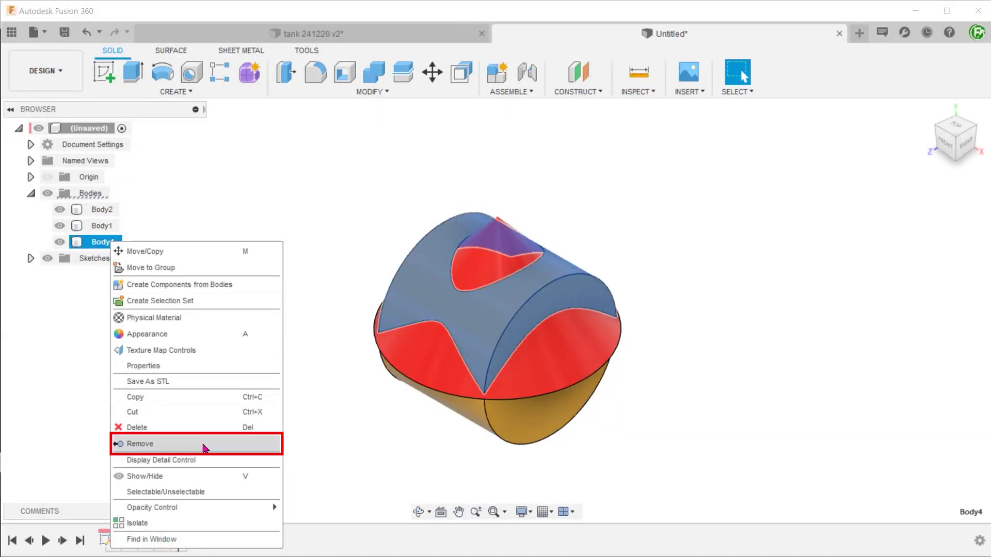
click(204, 446)
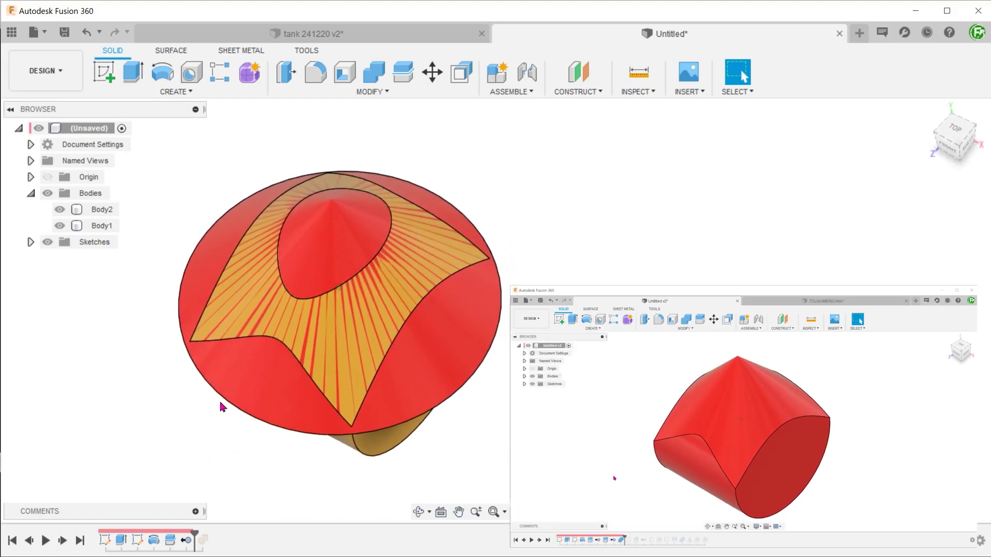
- Split the cone body using the whole trimmed cylinder body as the splitting tool, with Extend Splitting Tool(s) off
click(204, 351)
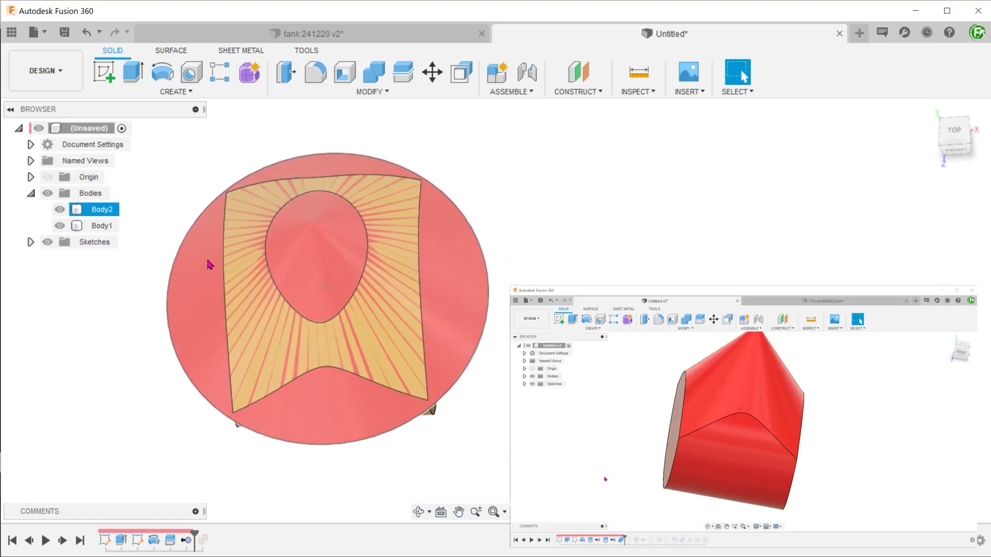
shift+middle_drag(341, 184, 422, 323)
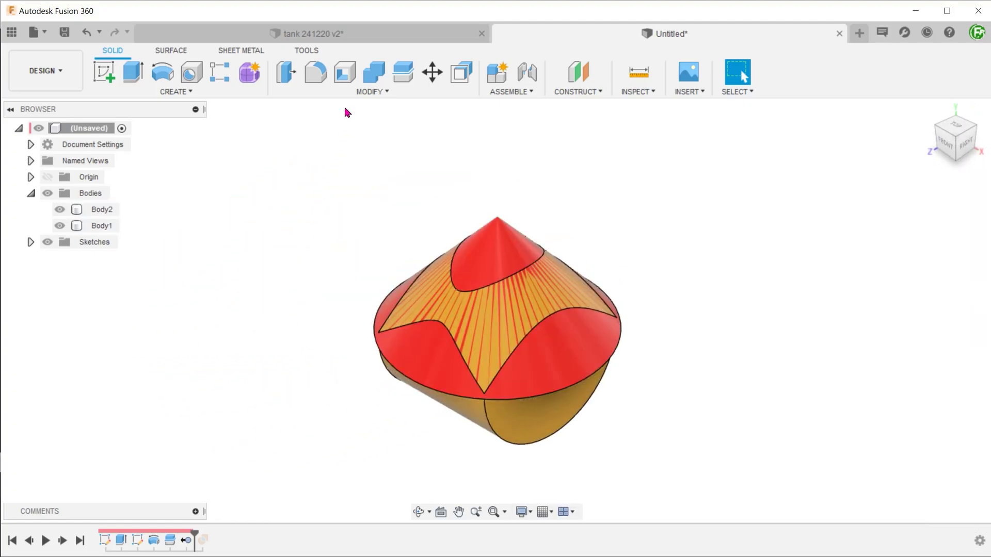
click(350, 93)
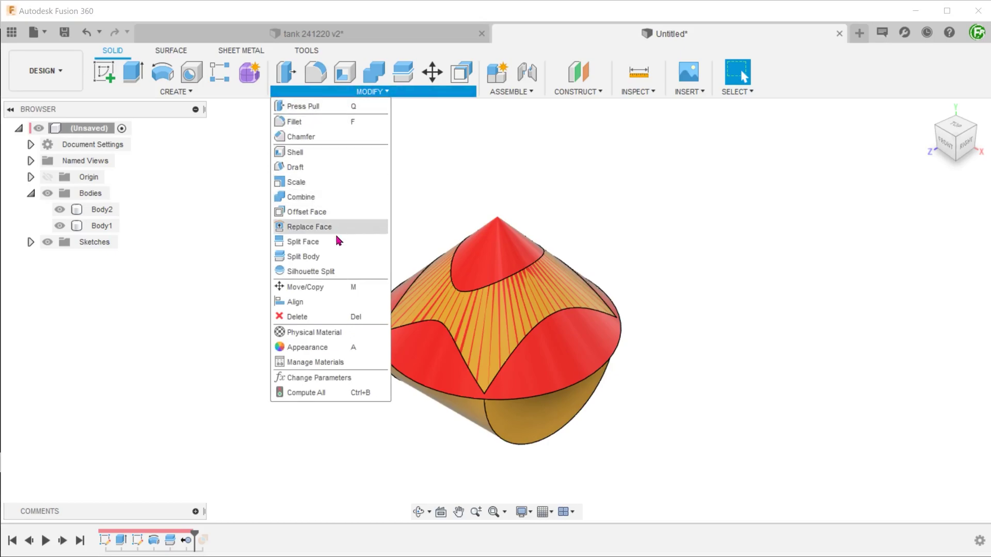
click(340, 256)
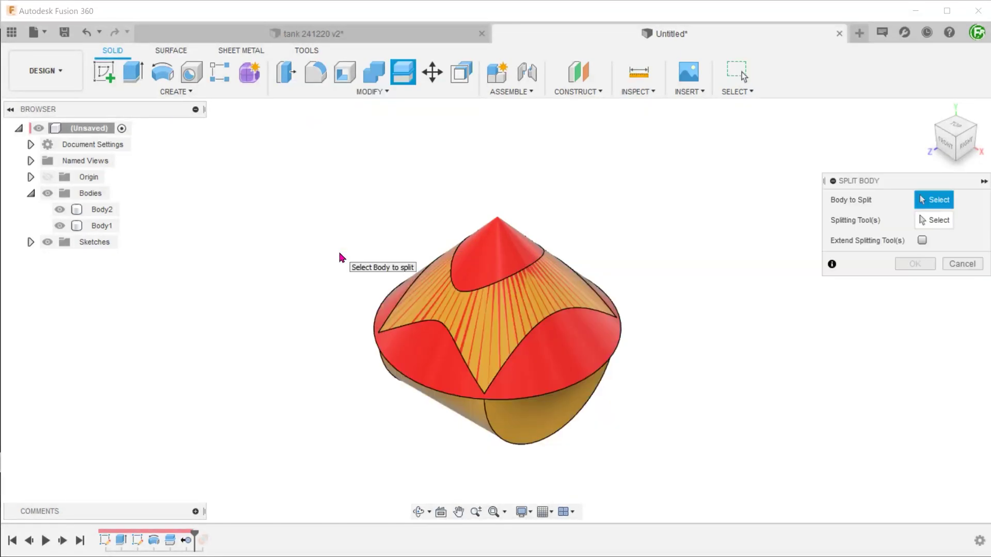
click(578, 345)
click(925, 223)
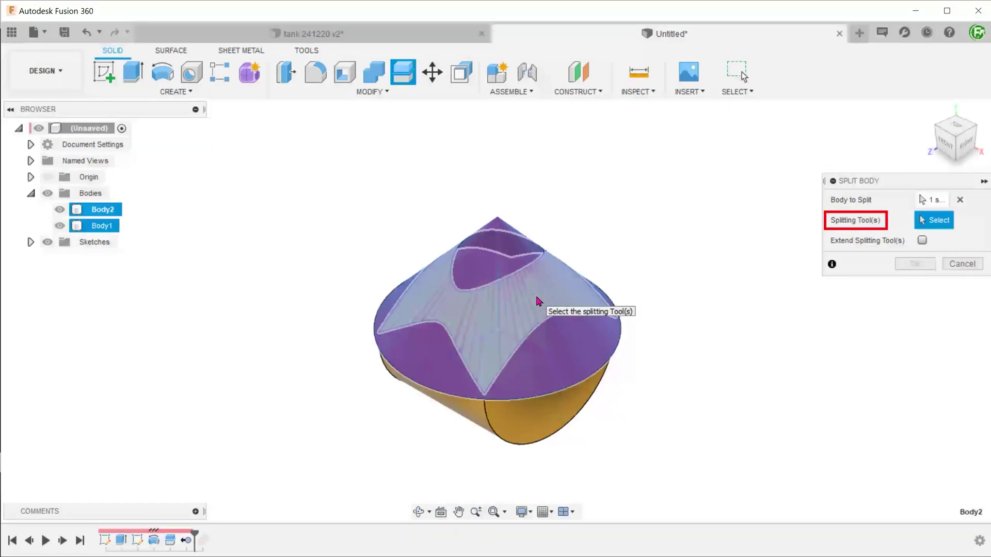
scroll(389, 435, up, 5)
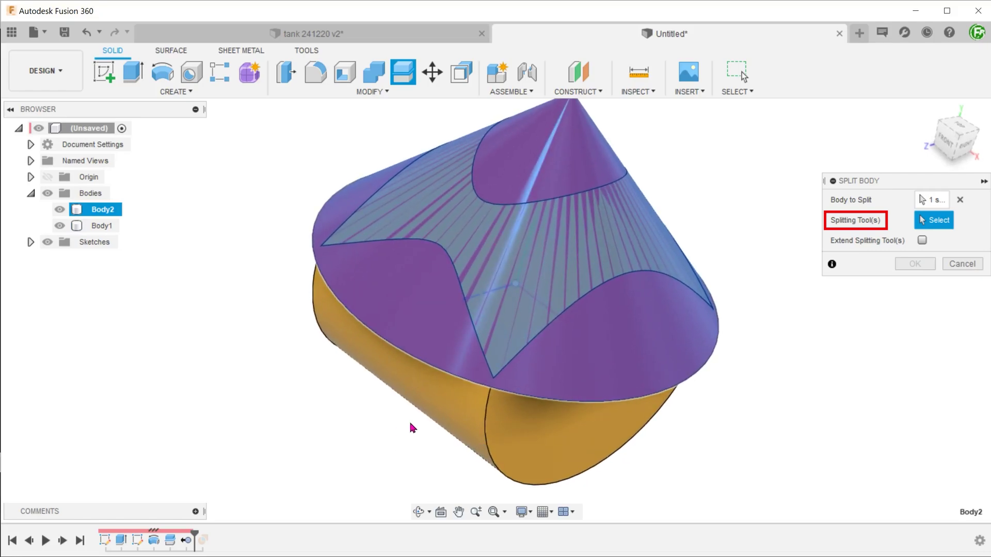
click(484, 421)
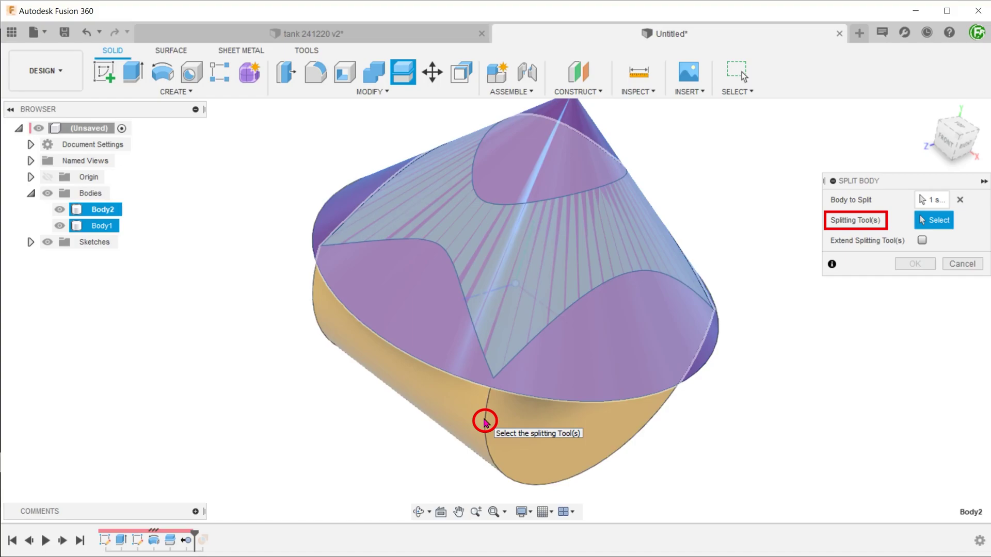
click(484, 421)
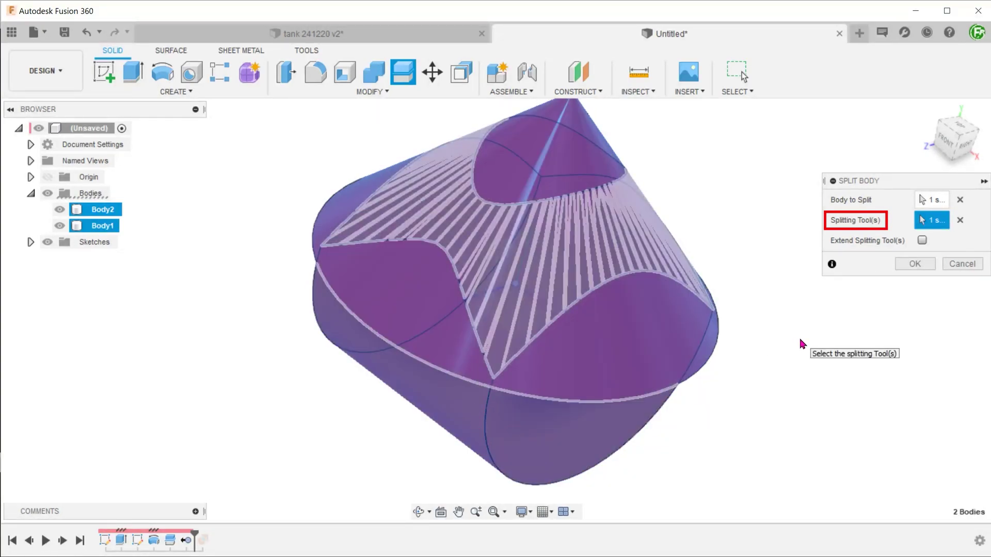
click(913, 266)
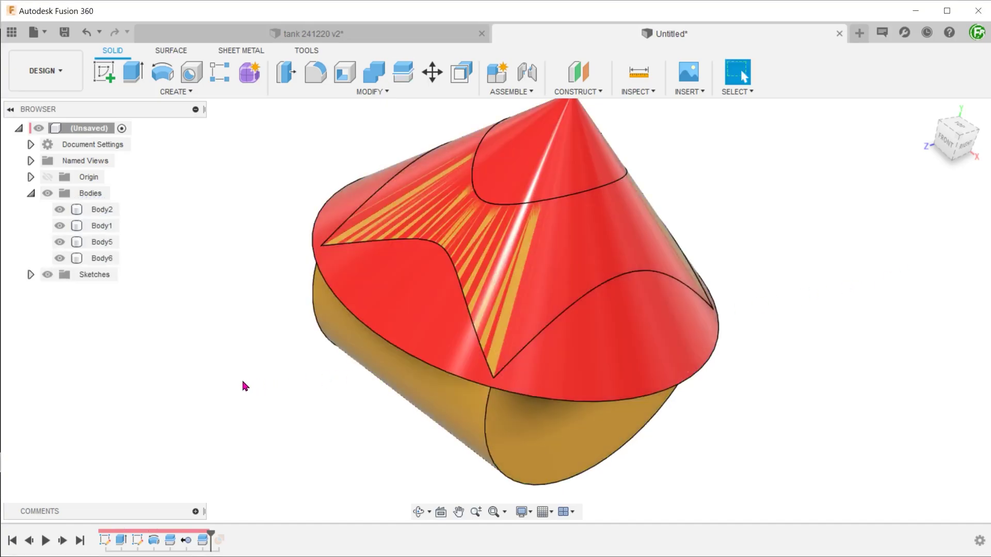
key(F6)
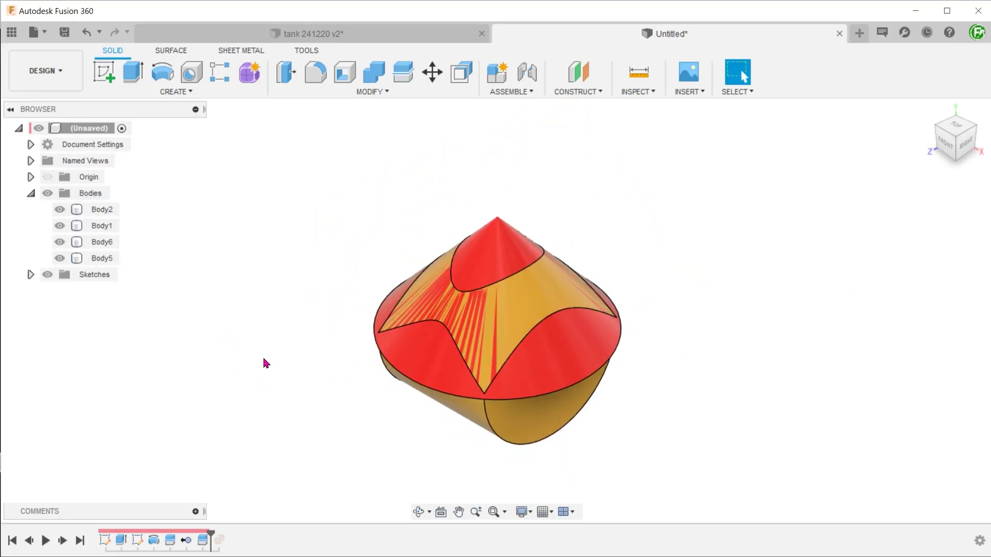
- Hide the trimmed cylinder and the main cone body to examine the two cut-off cone pieces
click(102, 258)
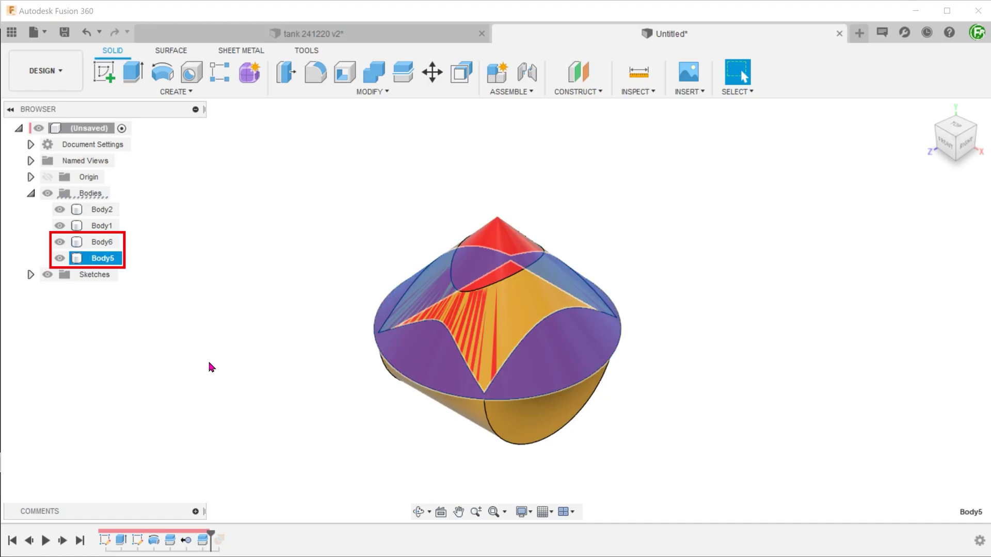
click(209, 363)
click(59, 209)
click(59, 225)
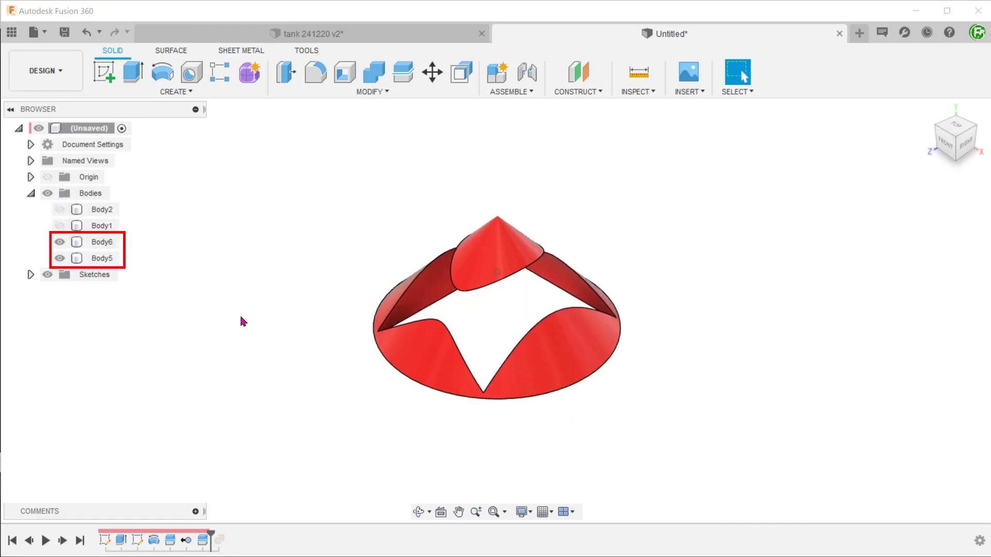
key(F6)
key(F6)
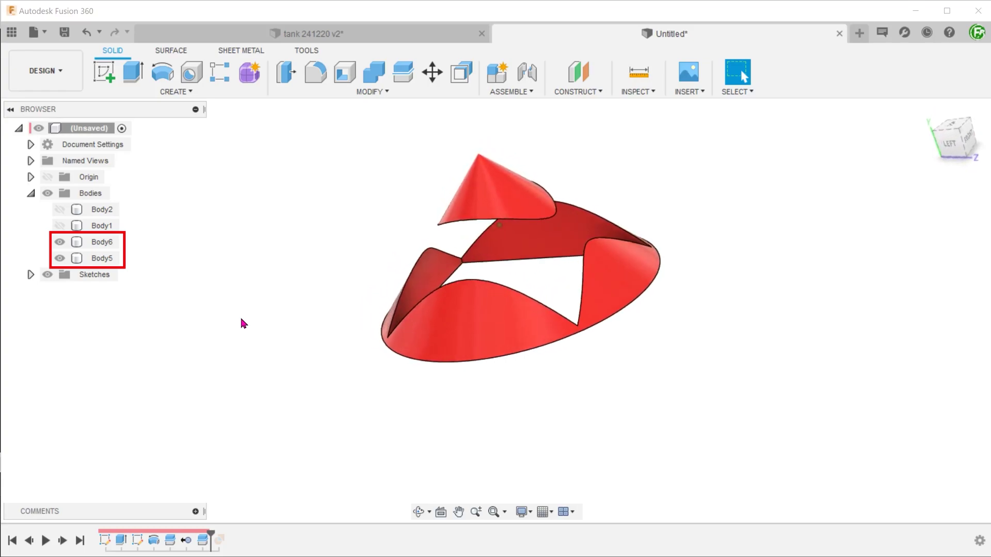
- Remove the lower ring-shaped cone piece outside the cylinder and show the two hidden bodies again
click(109, 259)
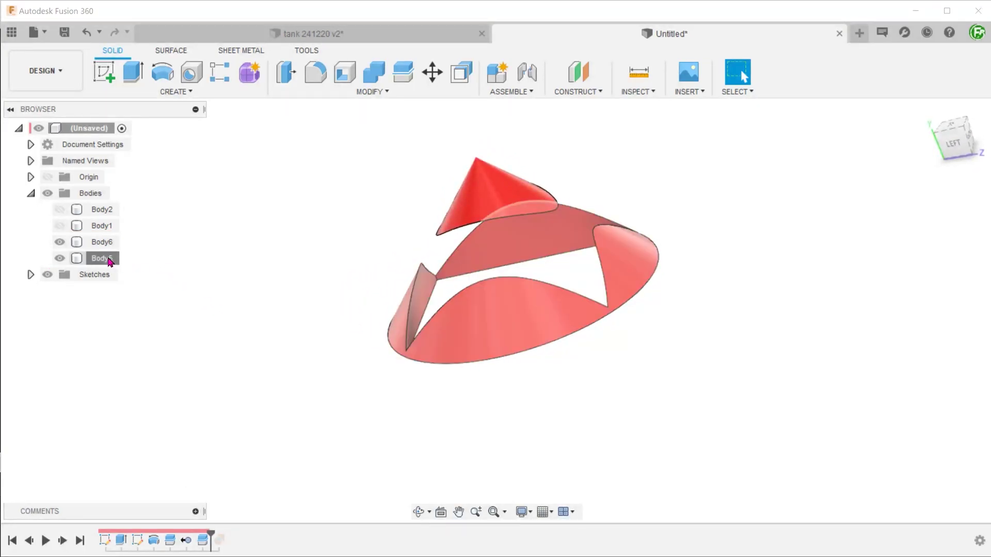
right_click(110, 262)
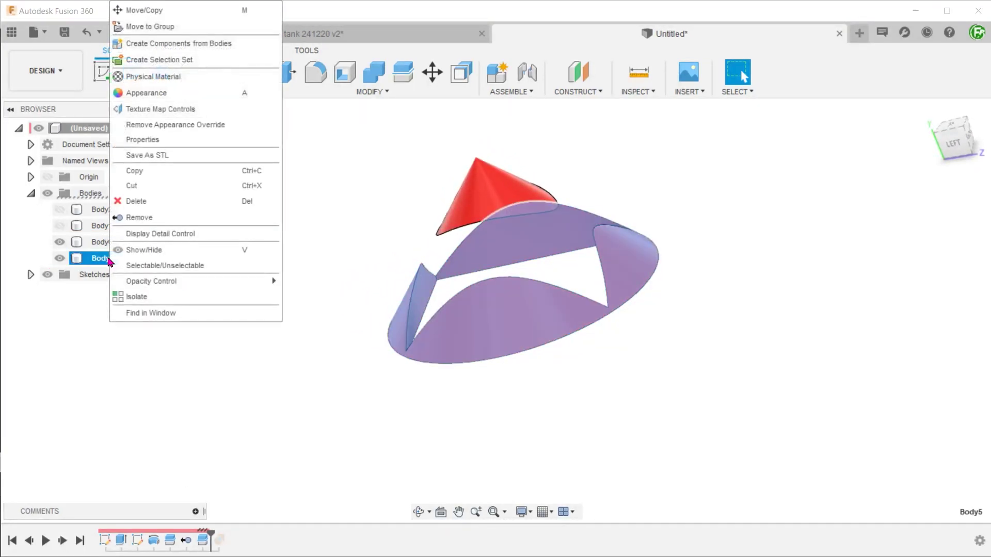
click(163, 221)
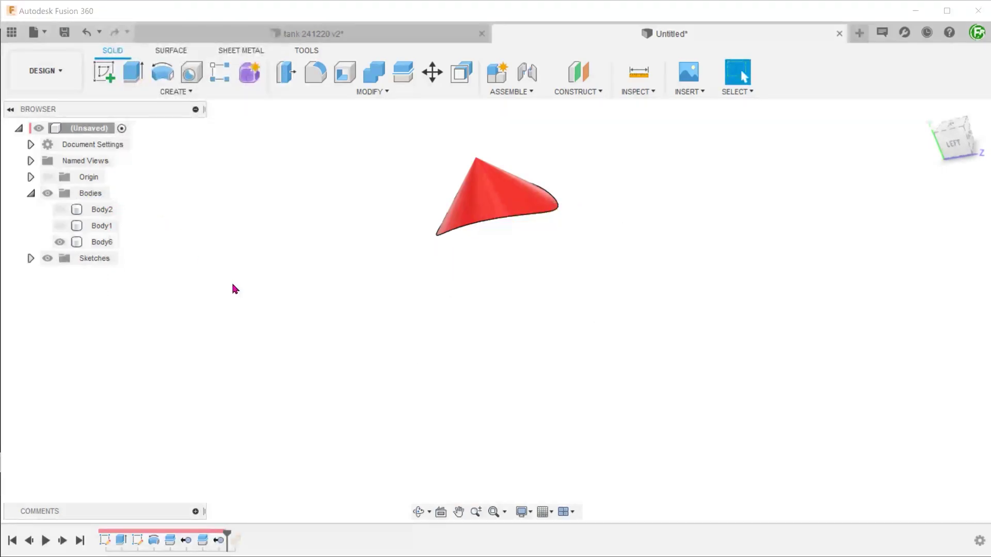
click(60, 210)
click(59, 225)
key(F6)
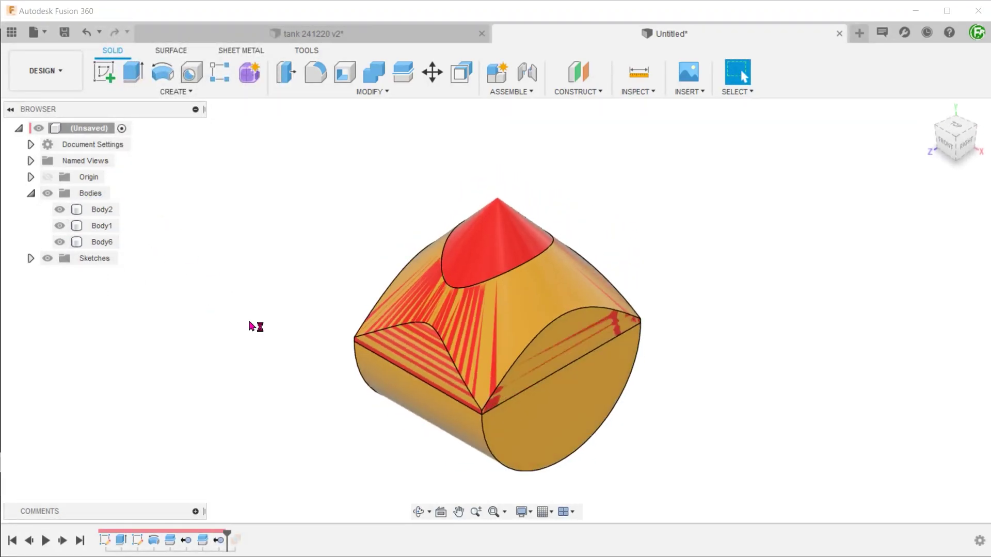
- Combine the cone tip, the cone body and the cylinder body into a single body using the Join operation
click(391, 93)
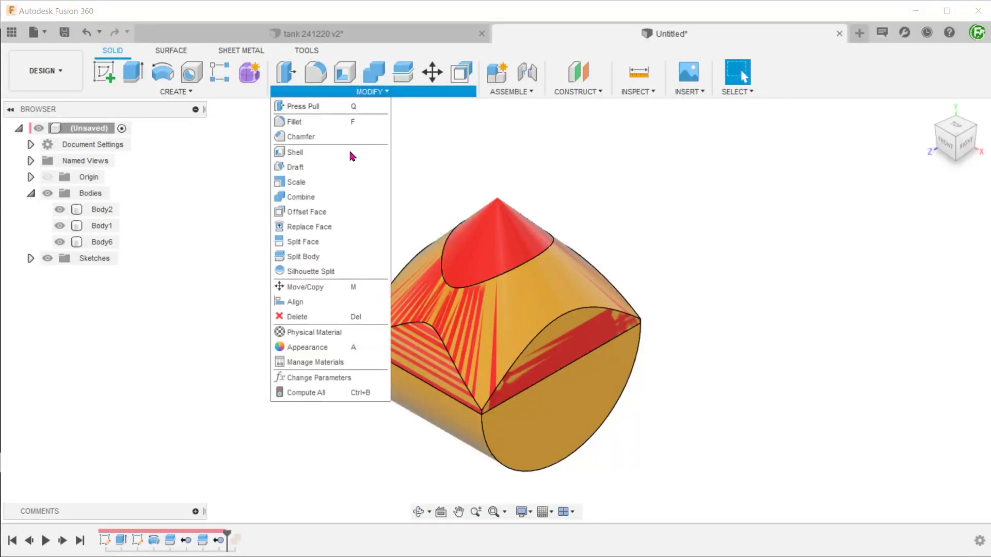
click(332, 203)
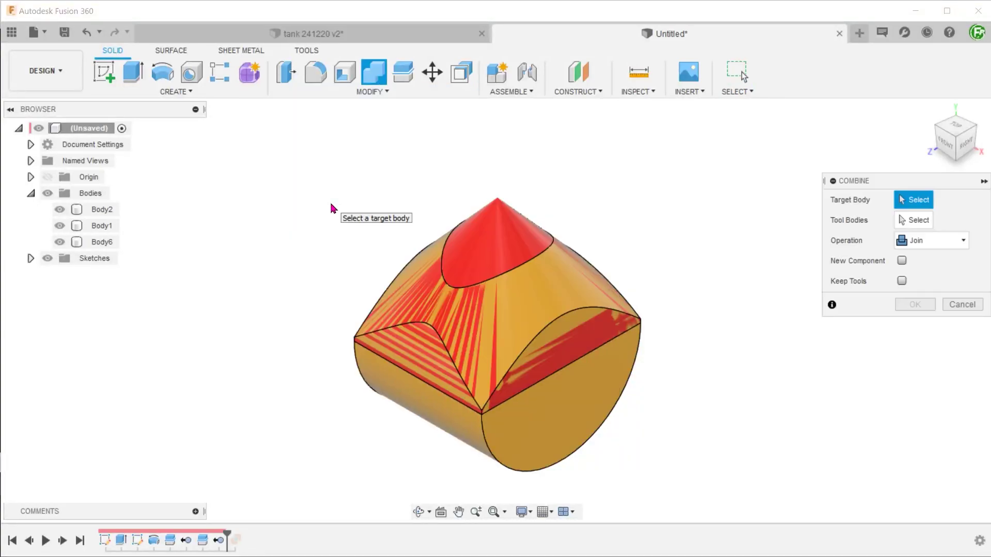
click(488, 250)
click(510, 317)
click(577, 405)
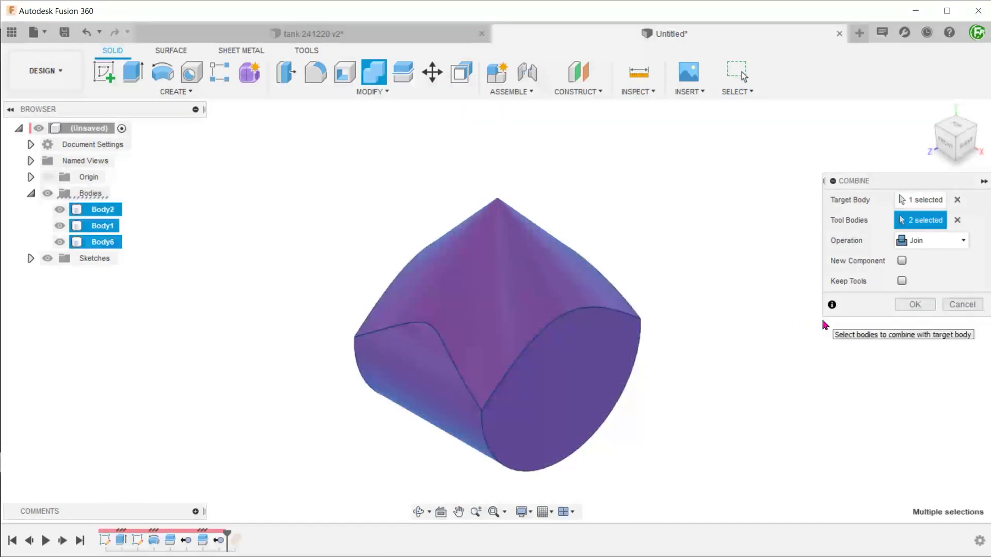
click(914, 305)
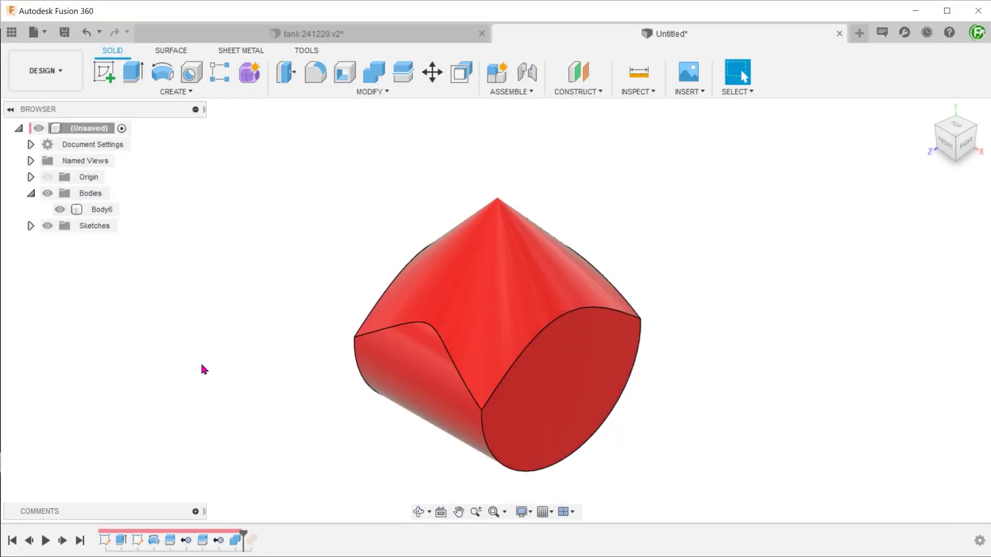
- Start a sketch on the XY plane, hide the body and draw a horizontal line about 31 mm long above the origin
click(525, 306)
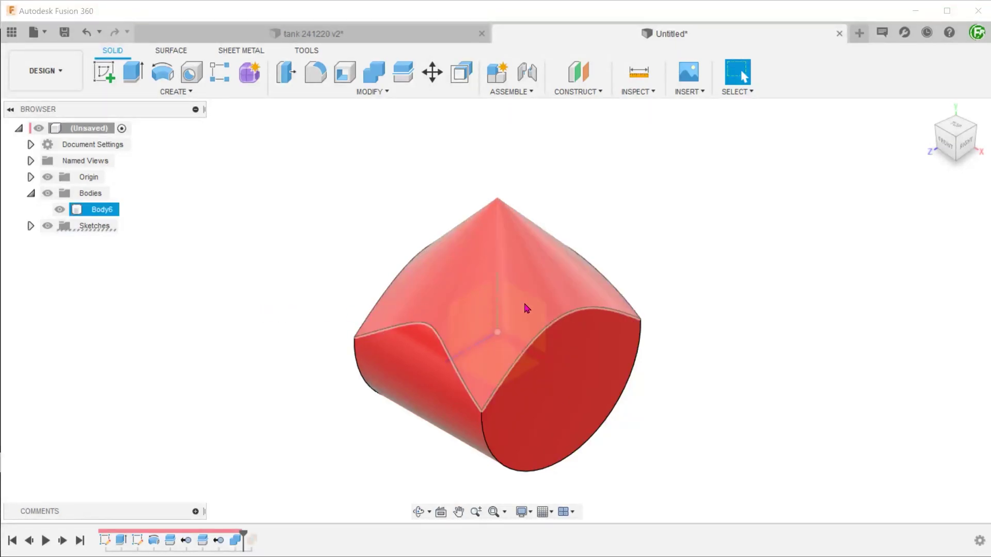
click(535, 349)
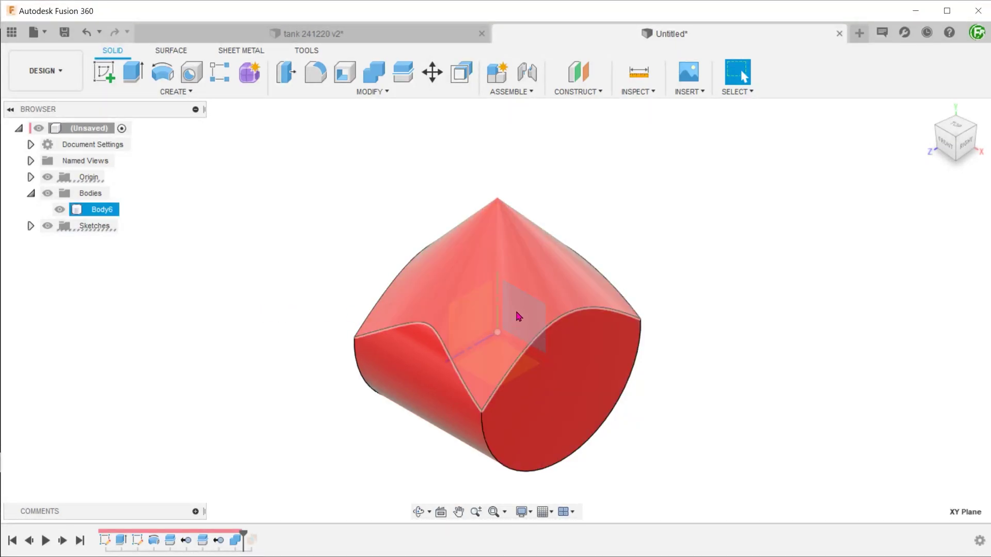
right_click(518, 316)
click(510, 380)
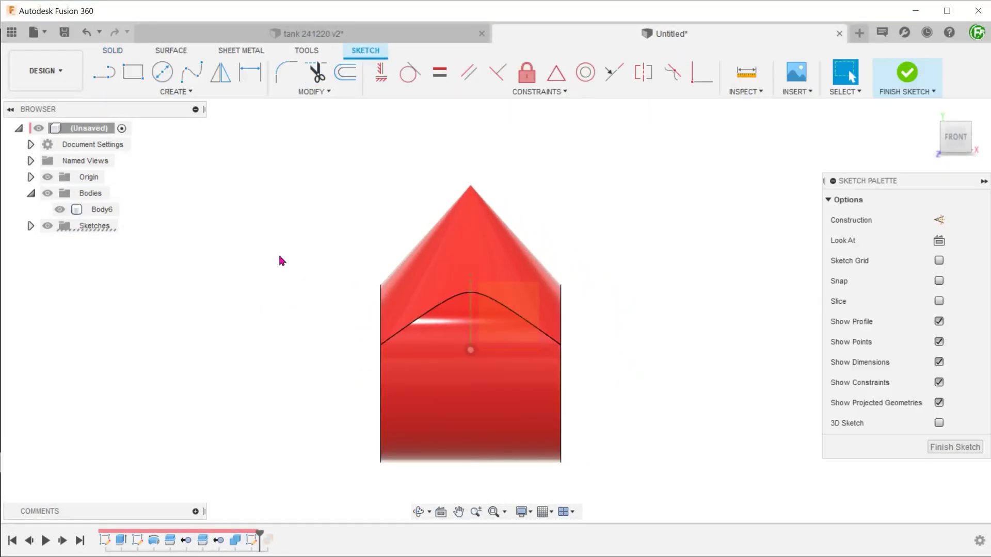
click(60, 209)
key(l)
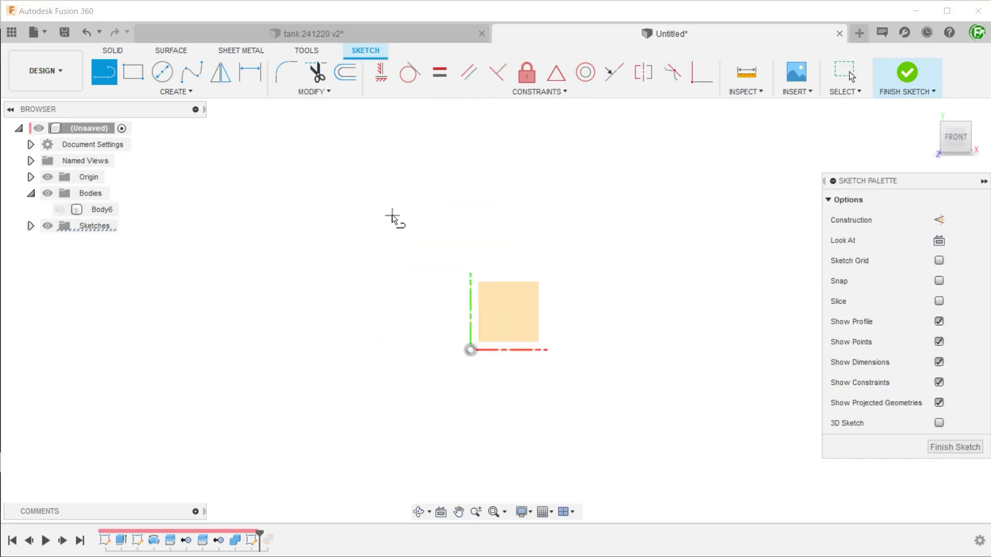
click(392, 215)
double_click(532, 215)
- Align the line's midpoint vertically with the origin using a Horizontal/Vertical constraint
click(381, 72)
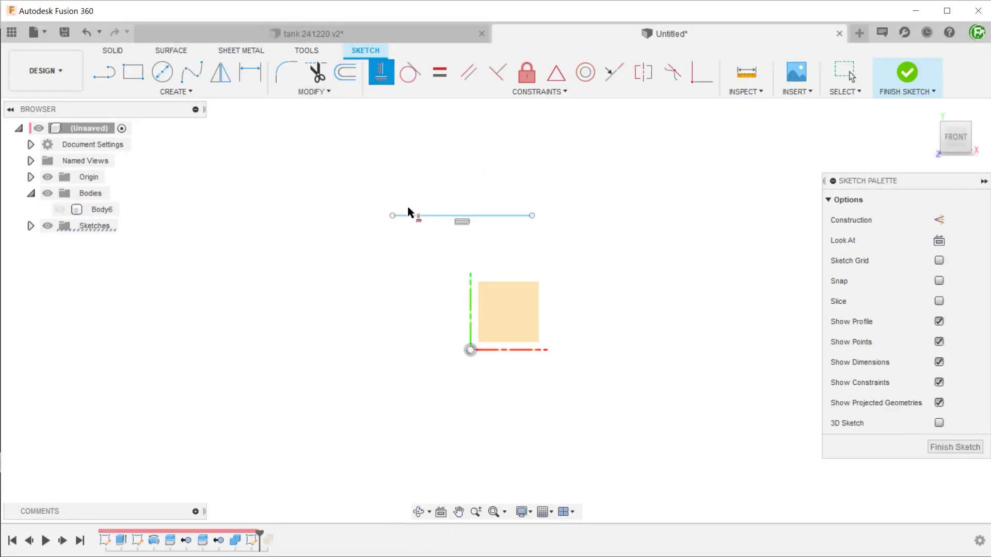
click(462, 215)
click(470, 350)
- Dimension the line 30 mm above the origin and 30 mm long, and finish the sketch
key(d)
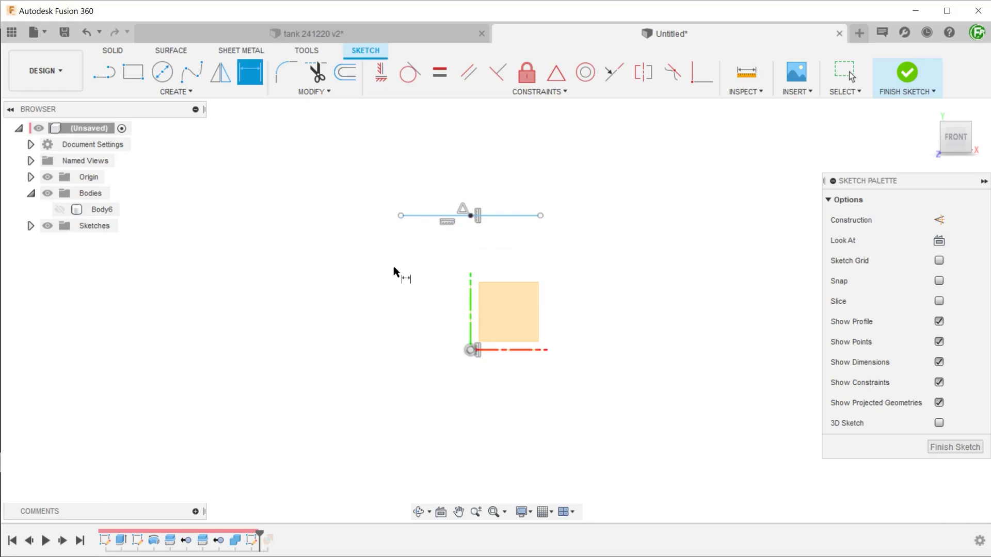
click(470, 351)
click(420, 215)
click(344, 285)
key(Return)
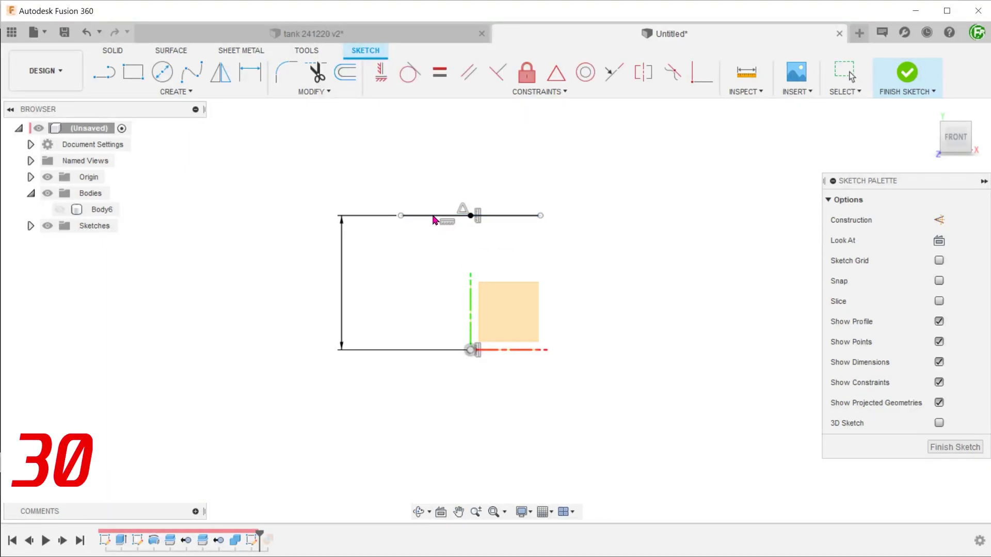
click(434, 216)
click(472, 183)
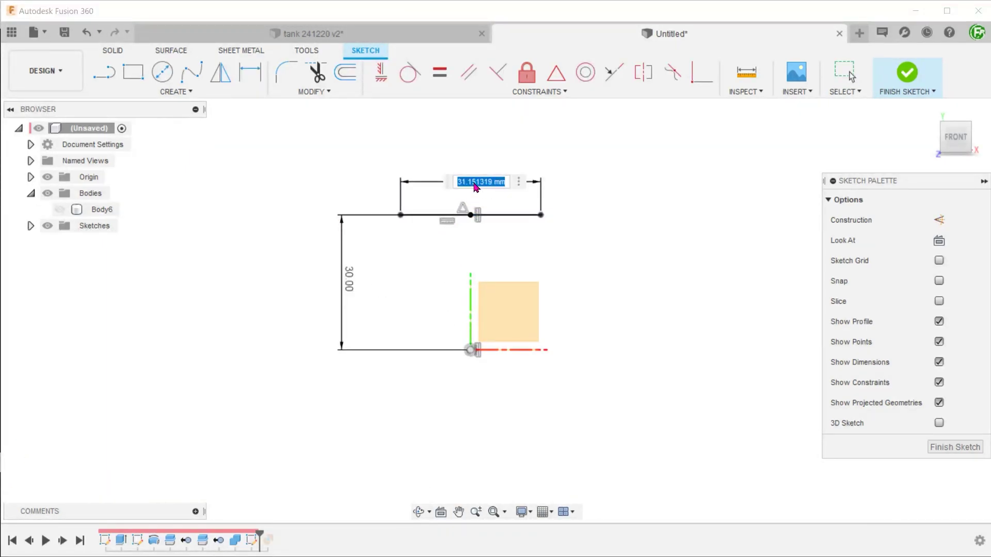
text(30)
key(Return)
click(904, 77)
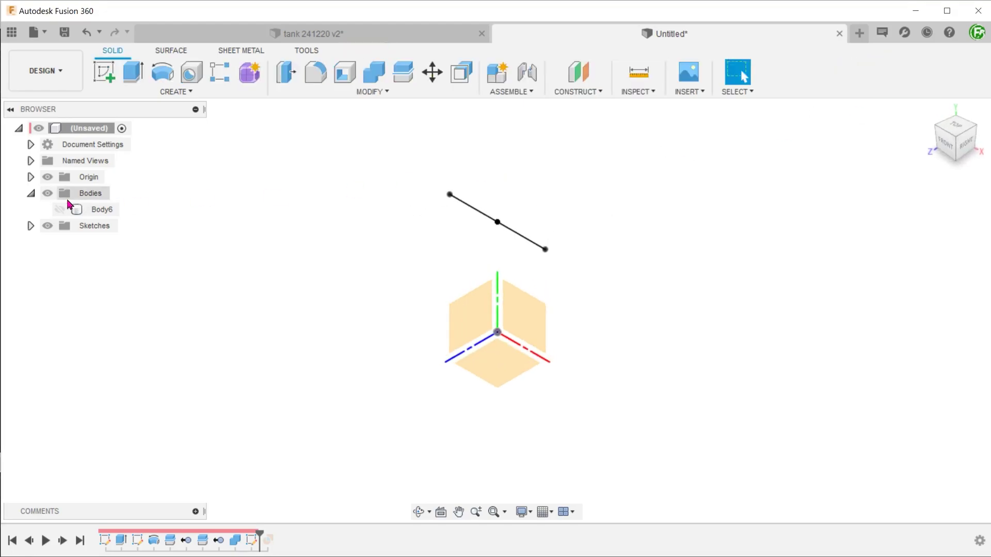
- Show the joined body and split it near the cone's apex with the sketched line, keeping Extend Splitting Tool(s) off
click(60, 209)
click(367, 92)
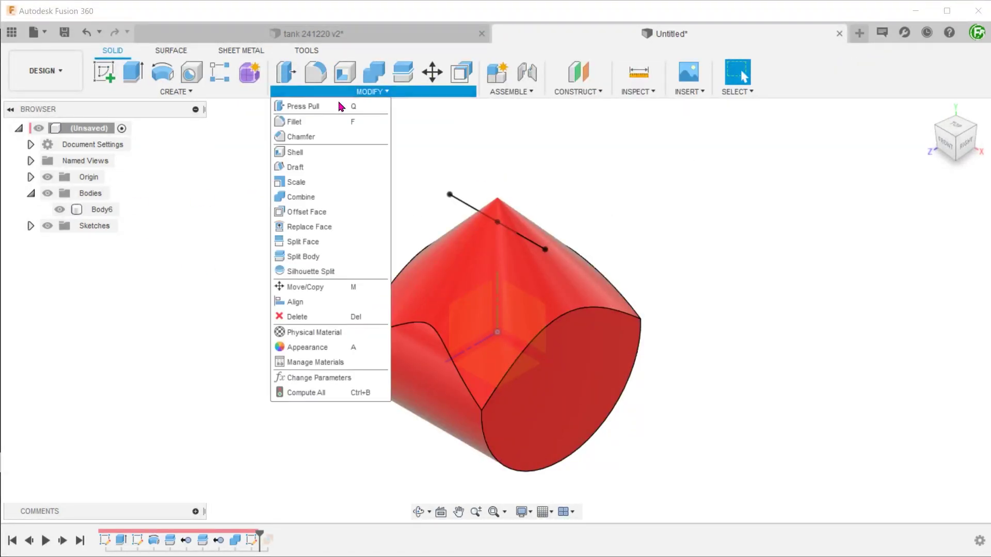
click(333, 258)
click(478, 271)
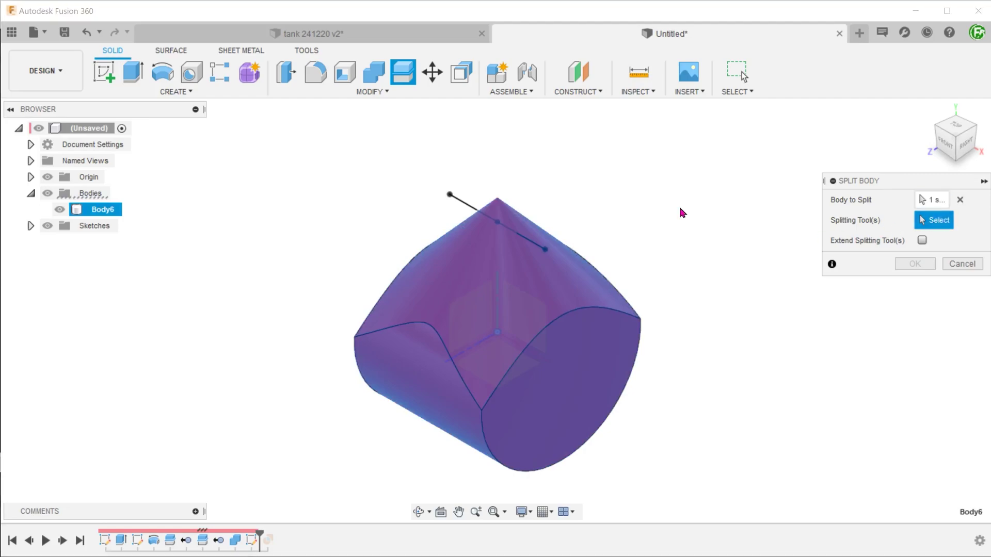
click(521, 235)
click(915, 263)
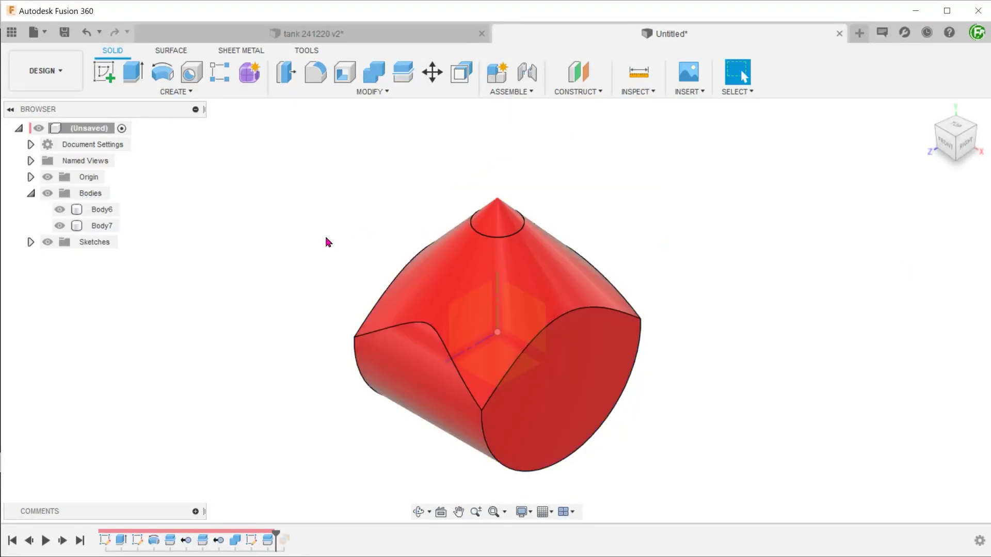
- Take out the cut-off cone tip with Remove and hide the origin
click(94, 227)
right_click(98, 210)
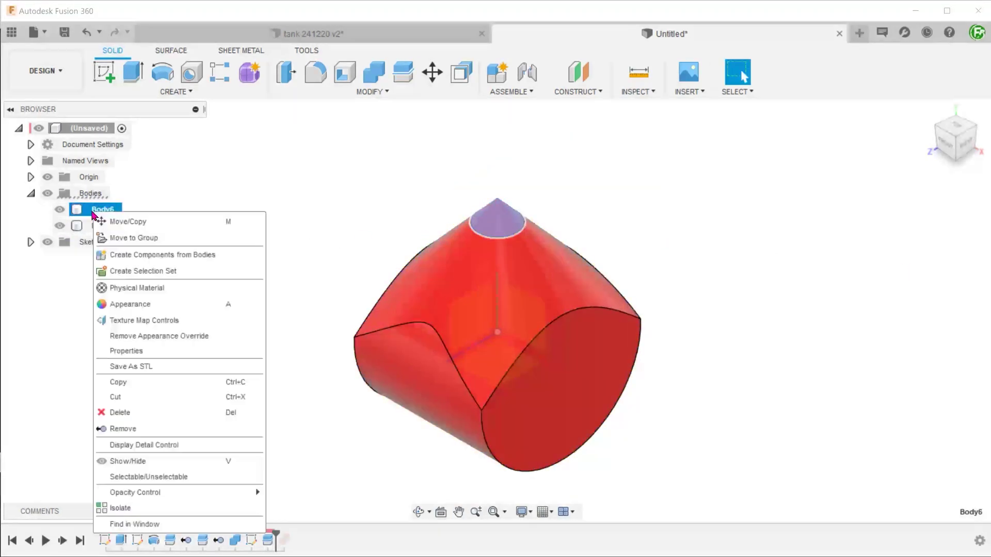
click(122, 429)
click(47, 177)
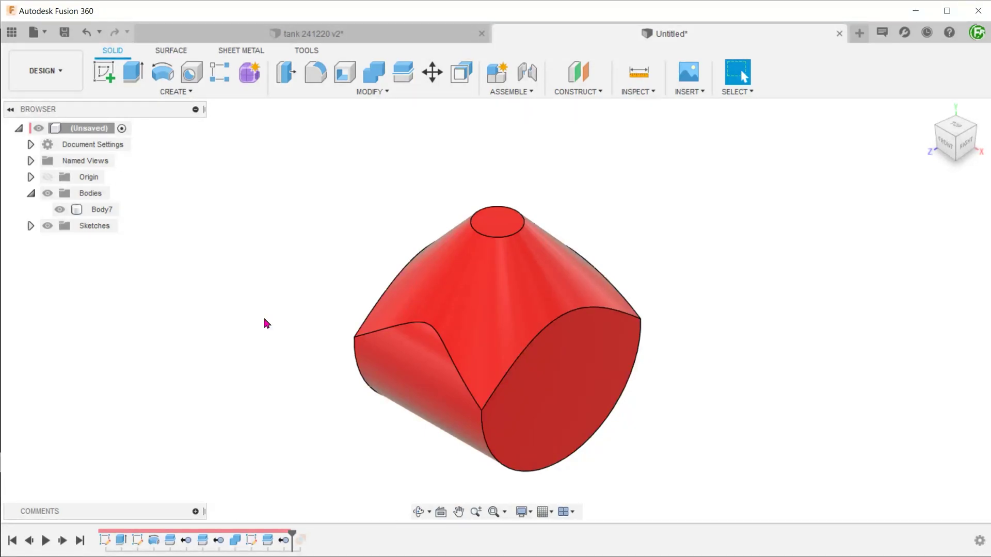
- Set up a Rectangular Pattern of type Bodies for the tank body, with the origin's X axis as its direction
click(187, 94)
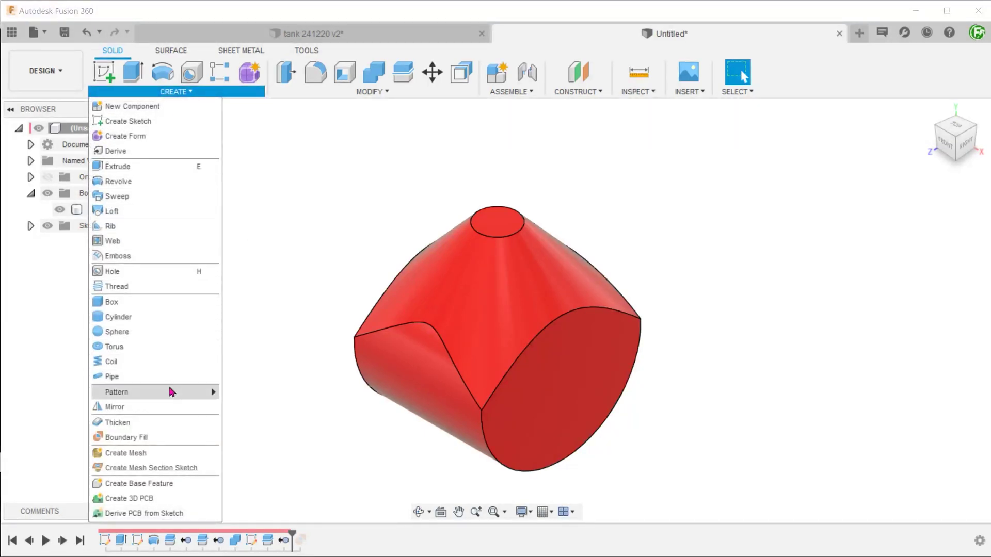
mouse_move(173, 394)
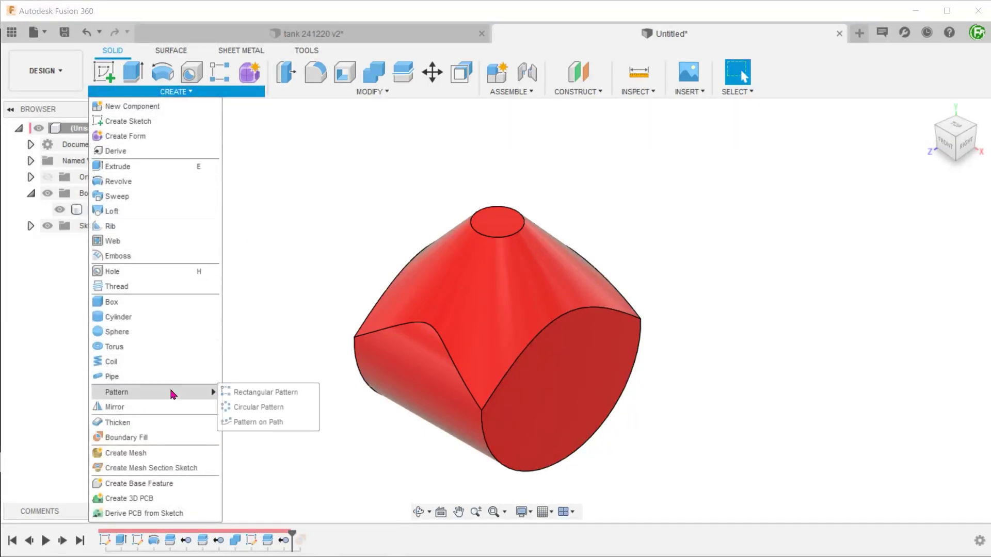
click(303, 394)
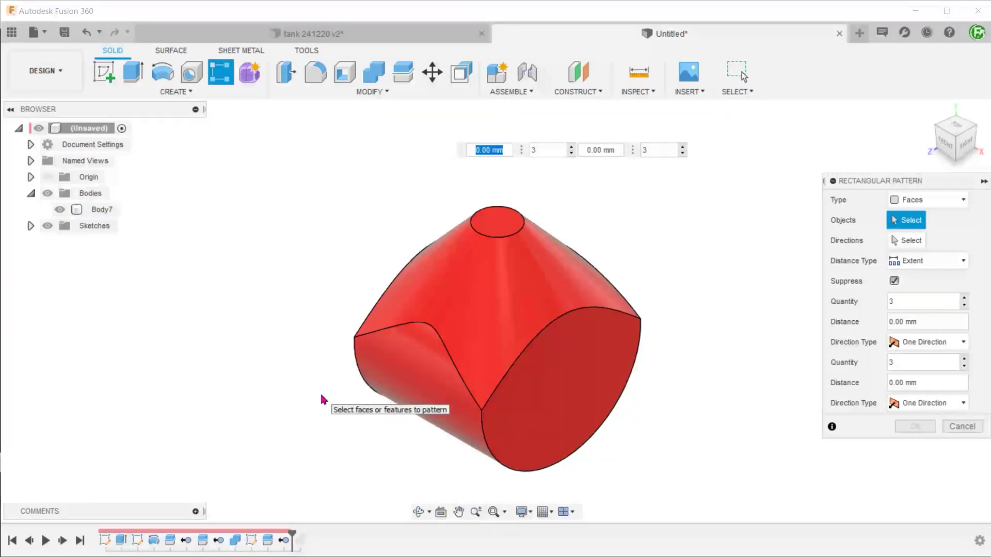
click(914, 201)
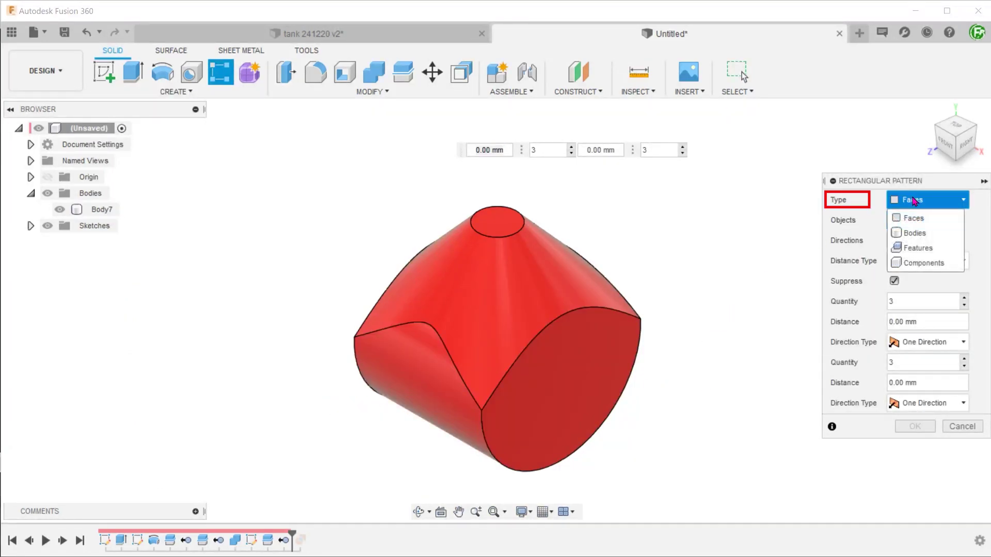
click(938, 237)
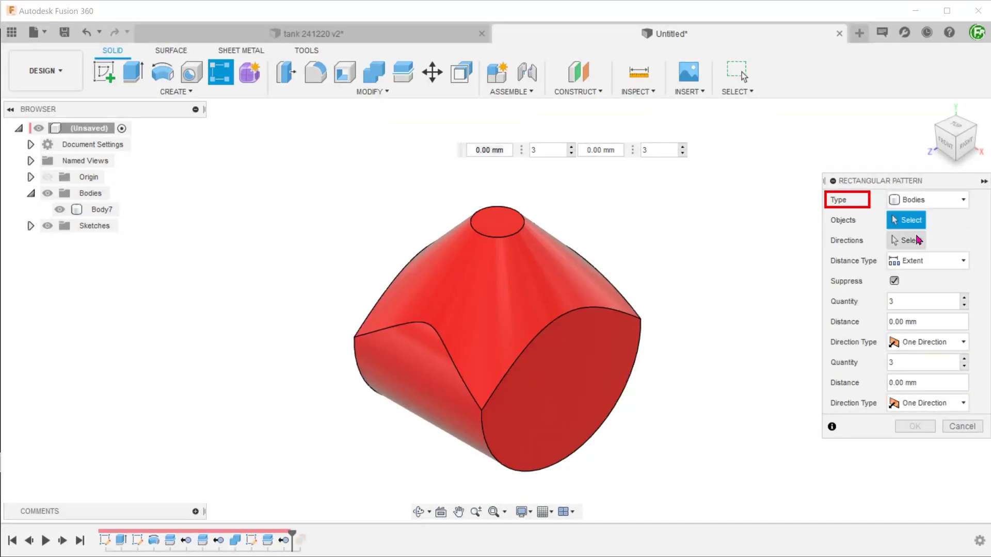
click(570, 292)
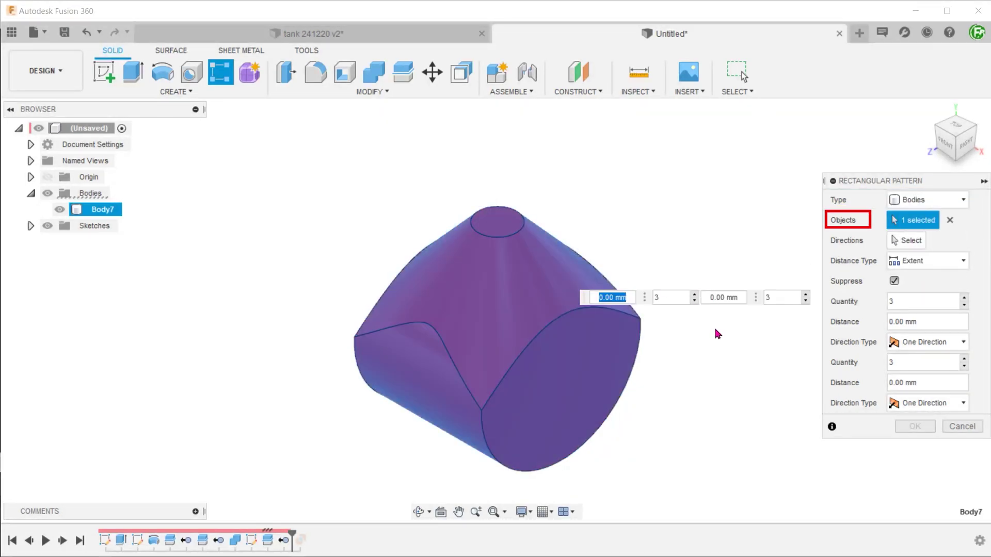
click(907, 242)
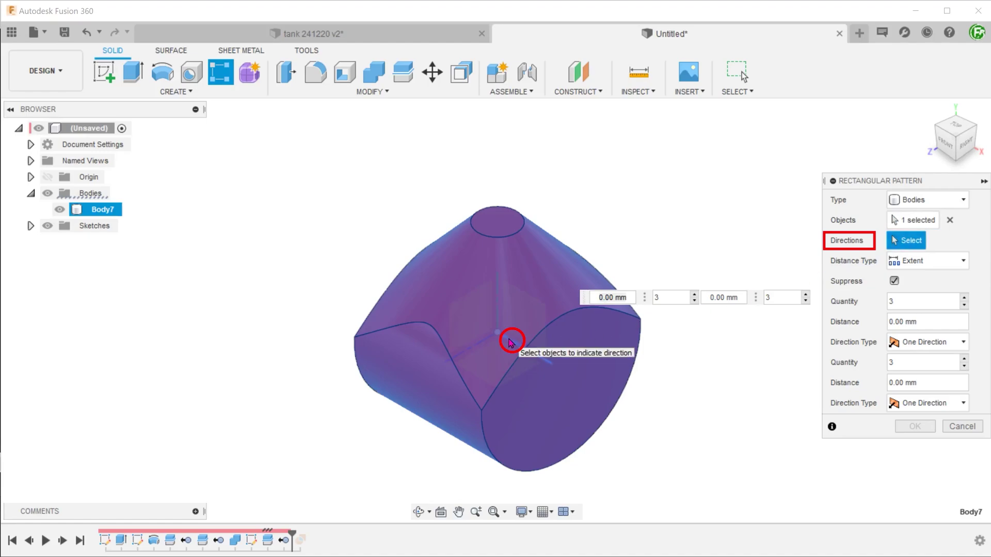
click(511, 342)
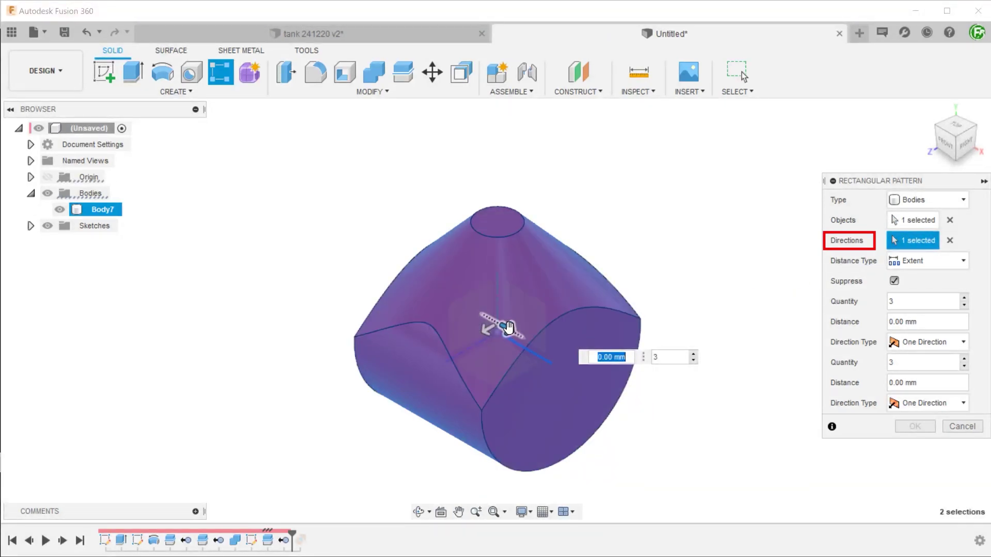
- Set the pattern's quantity to 2 and its extent distance to -40 mm, and create it
drag(508, 328, 430, 284)
click(591, 321)
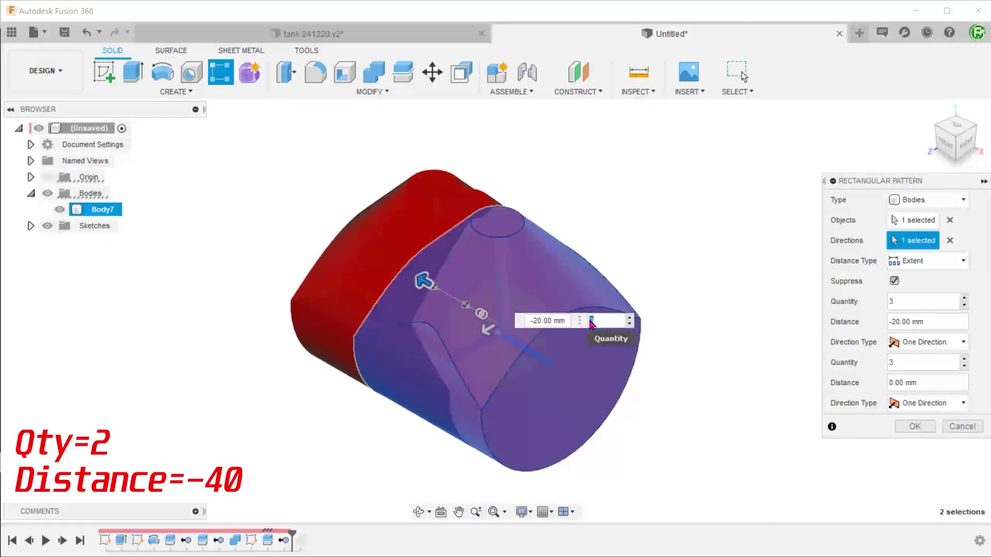
text(2)
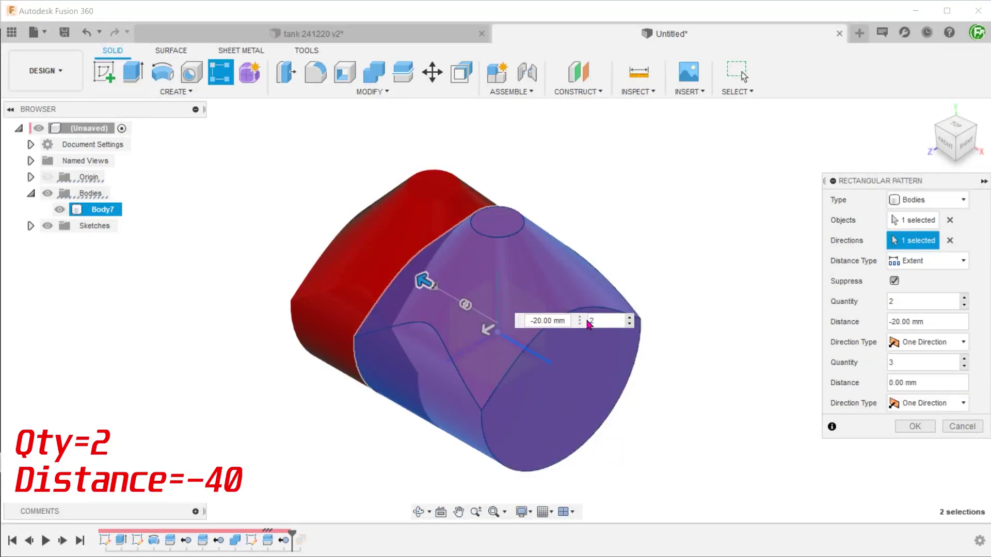
drag(536, 321, 533, 321)
text(40)
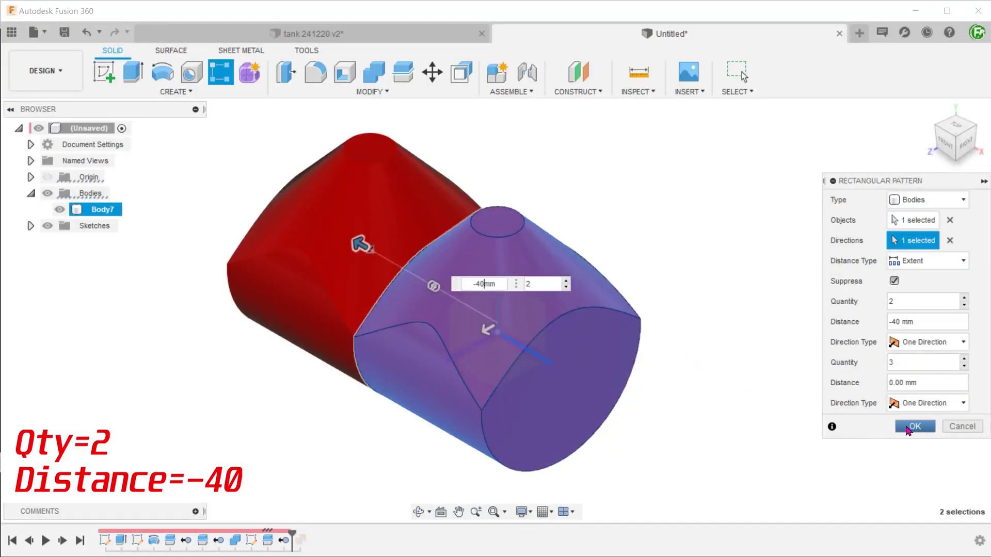
click(908, 428)
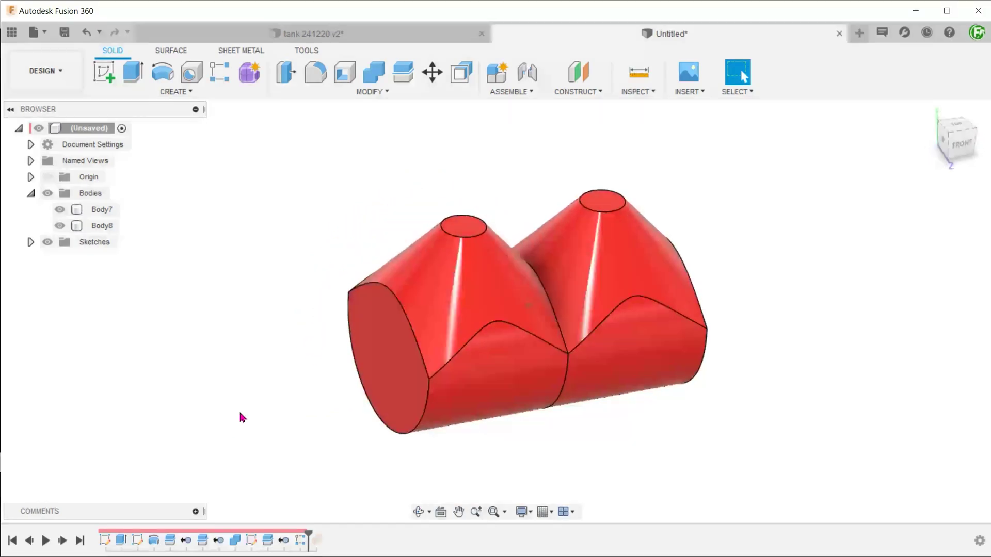
- Create a construction plane offset 30 mm outward from the flat end face of the patterned tank body
click(386, 353)
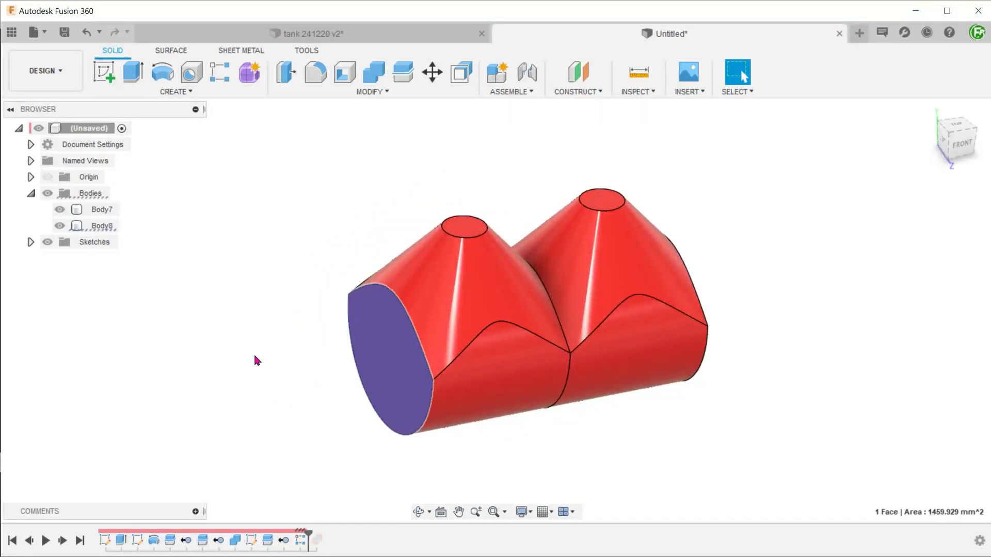
right_click(376, 316)
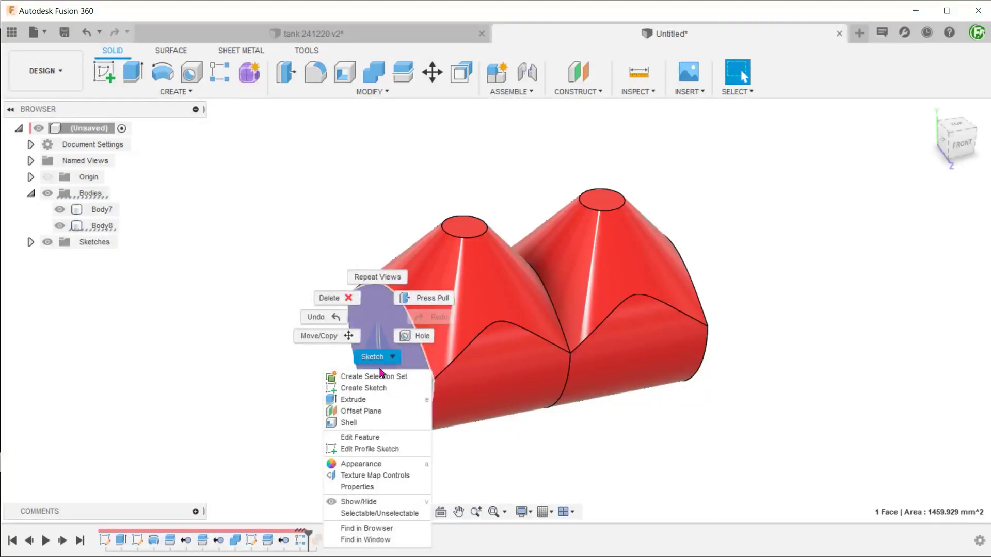
click(391, 414)
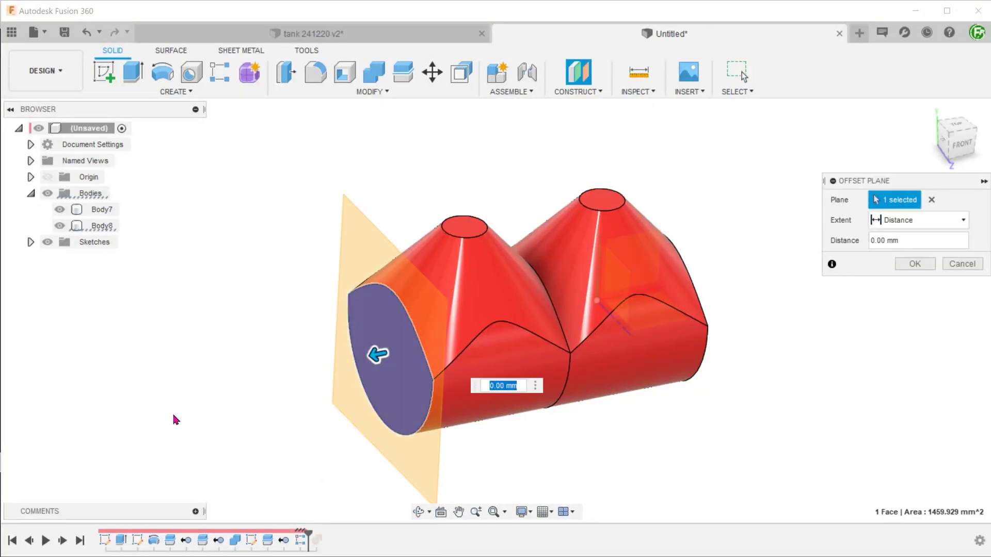
text(30)
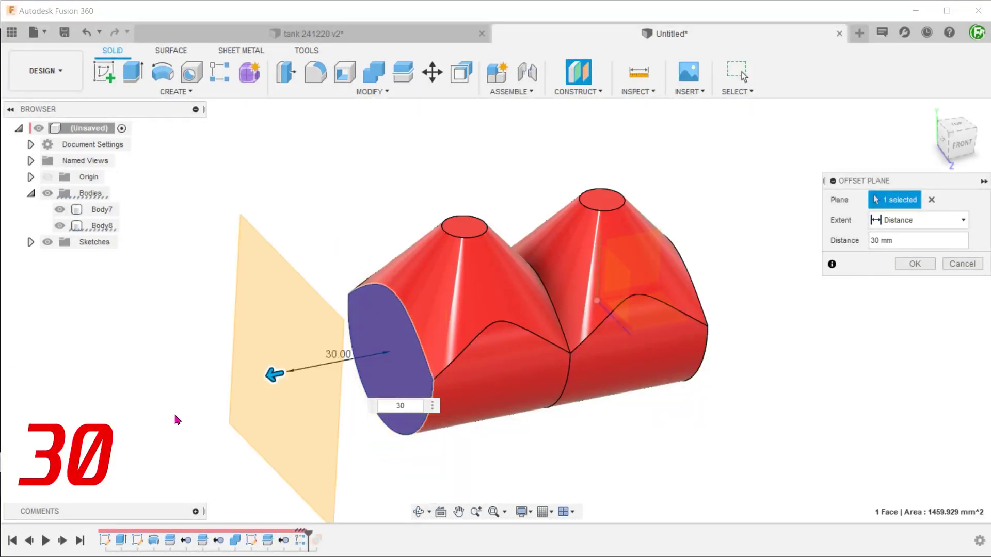
key(Return)
- Start a sketch on the offset plane and draw a vertical line downward from the origin
shift+middle_drag(170, 415, 225, 401)
right_click(394, 302)
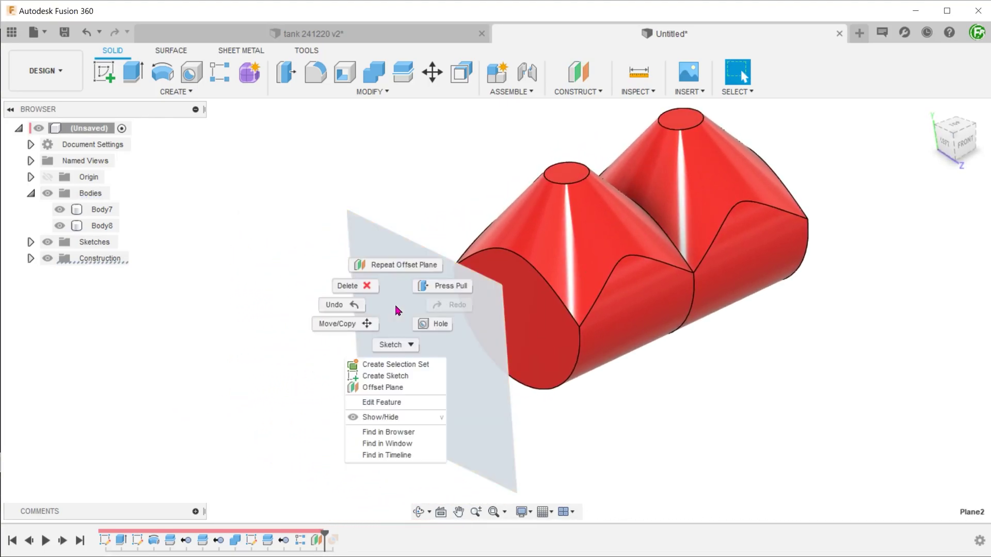
click(419, 377)
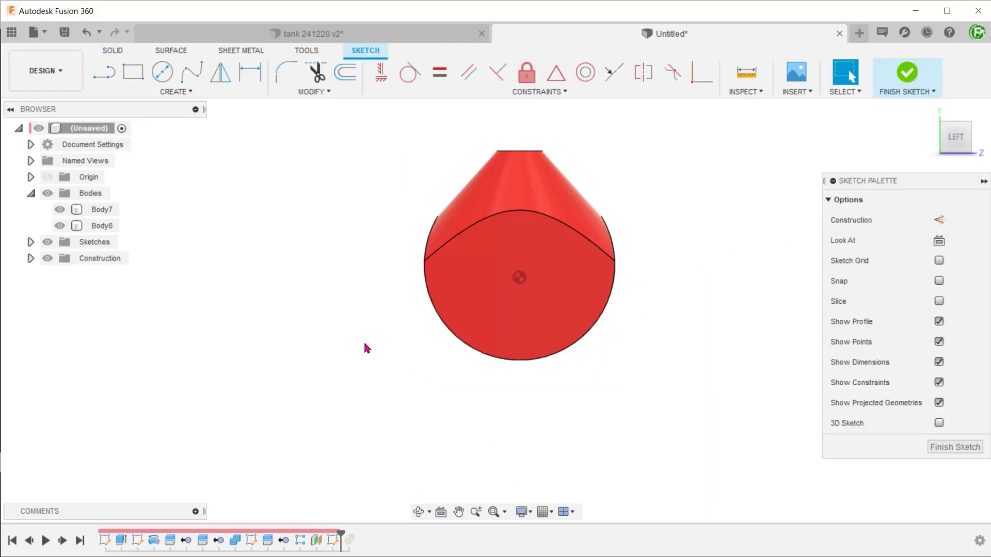
click(538, 256)
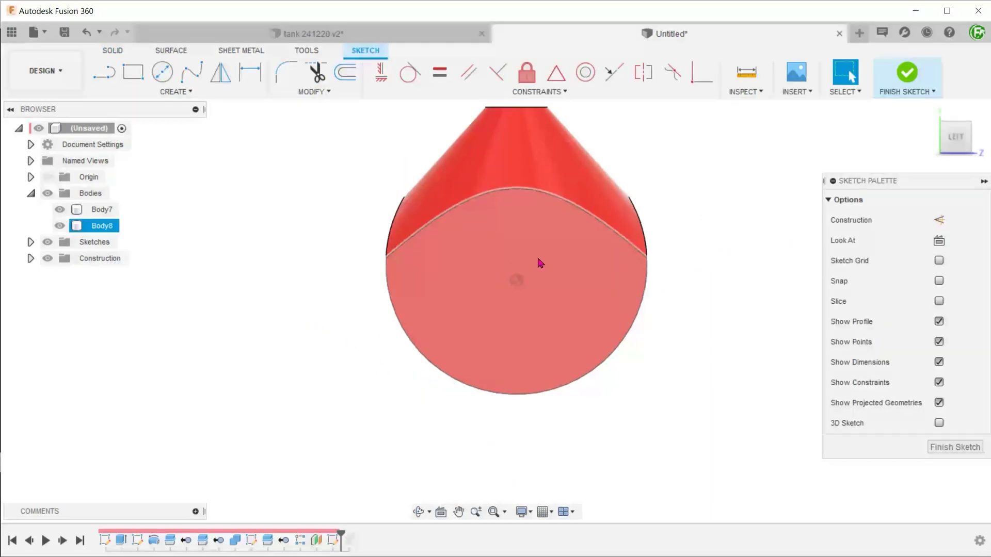
key(l)
click(516, 280)
click(515, 326)
- Draw a circle centred on the line's lower end, tangent to the tank's bottom edge, and set its diameter to 7.5 mm
key(c)
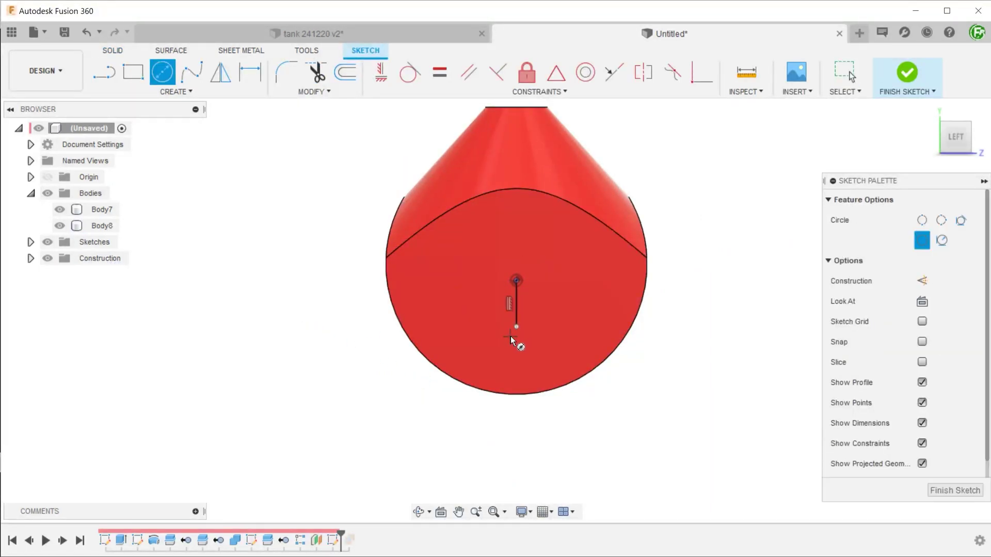
click(516, 326)
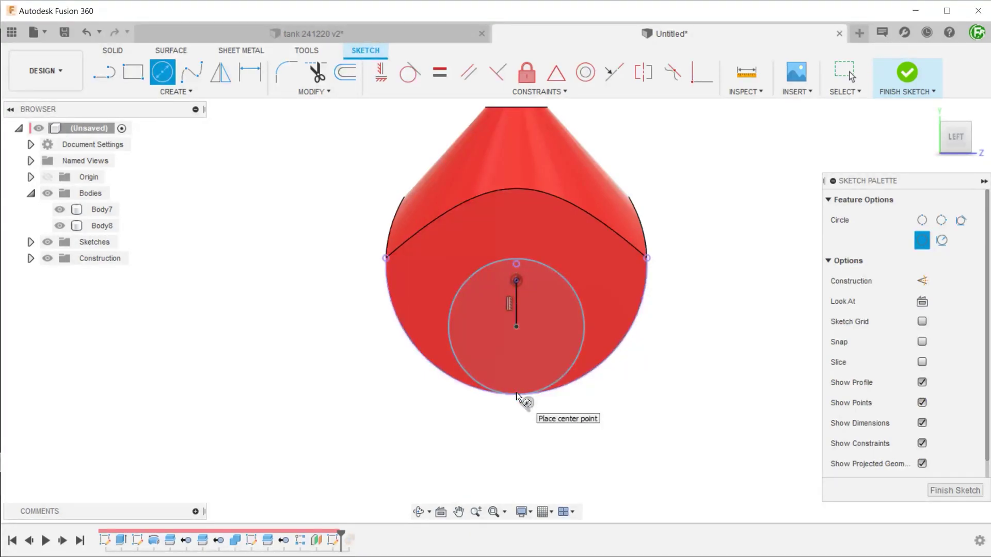
click(516, 396)
key(d)
click(585, 330)
click(617, 278)
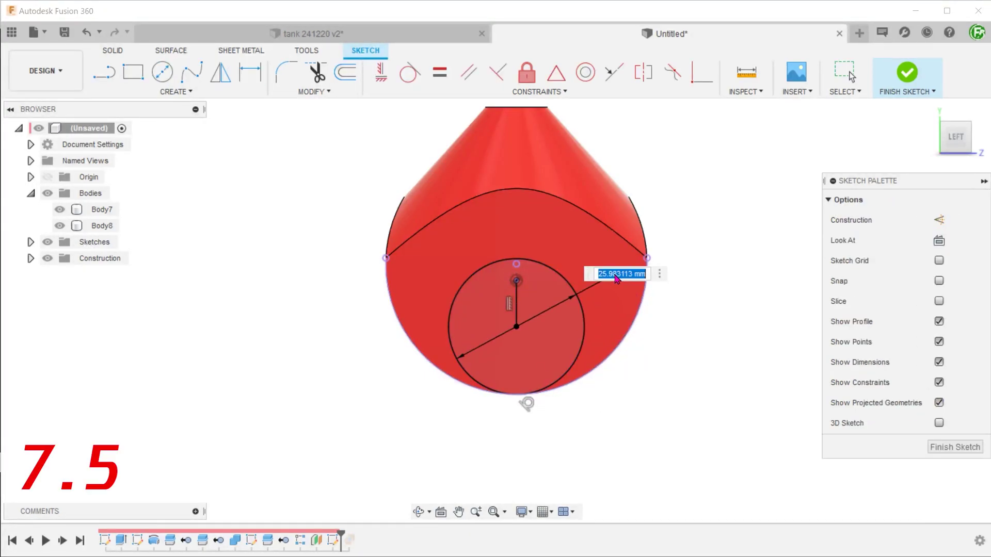
text(7.5)
key(Return)
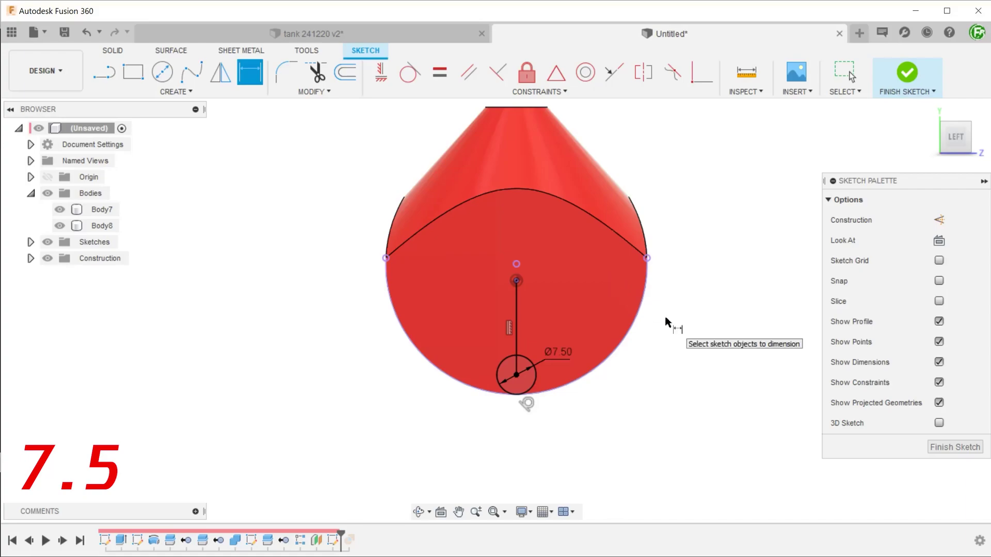
- Convert the vertical line to construction geometry and finish the sketch
key(Escape)
right_click(516, 330)
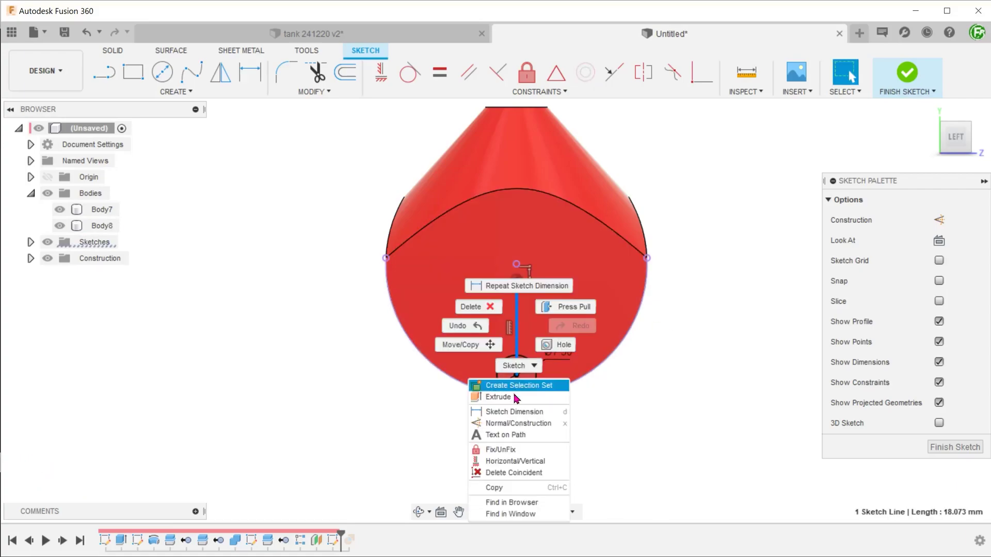
click(515, 421)
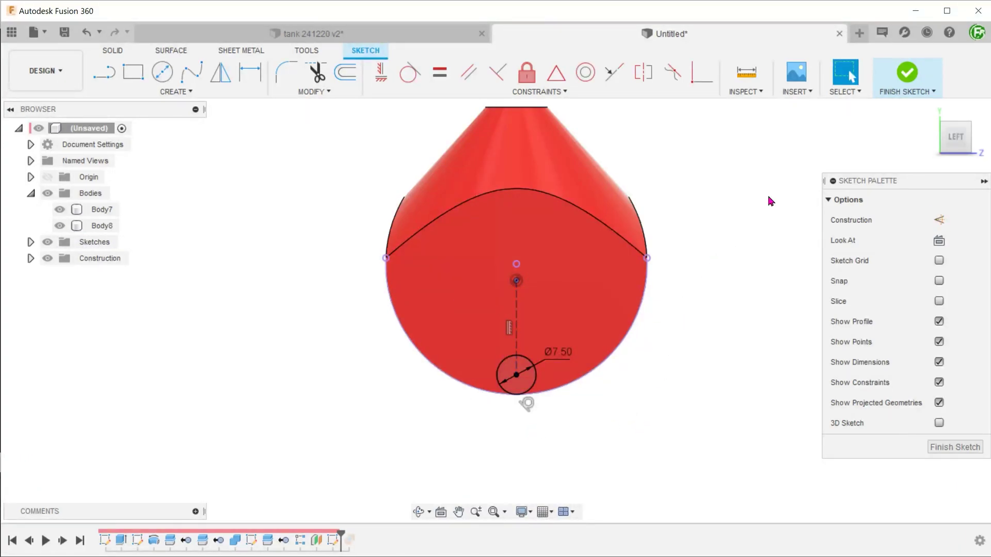
click(906, 77)
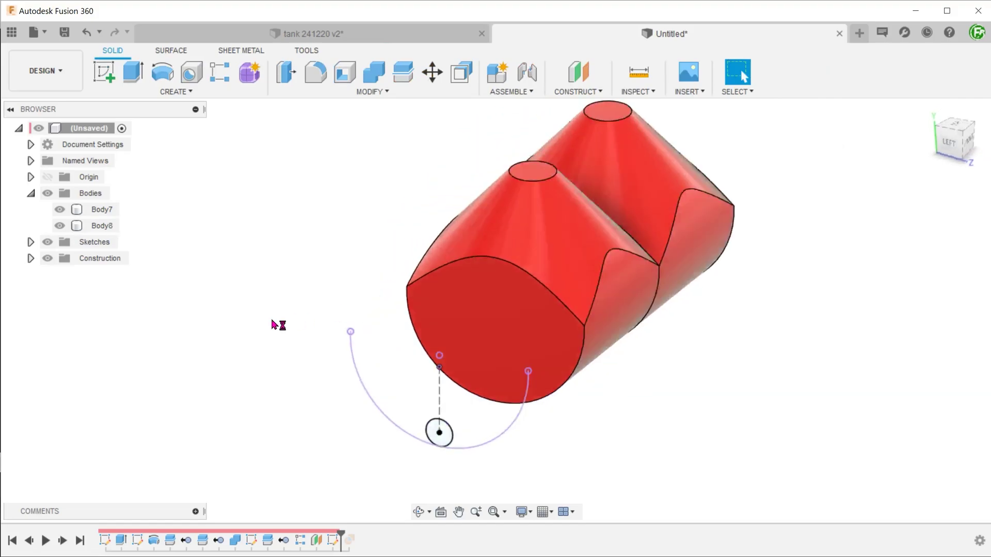
- Loft from the tank's flat end face to the 7.5 mm circle, joined to the tank body, and hide the circle's sketch
click(174, 92)
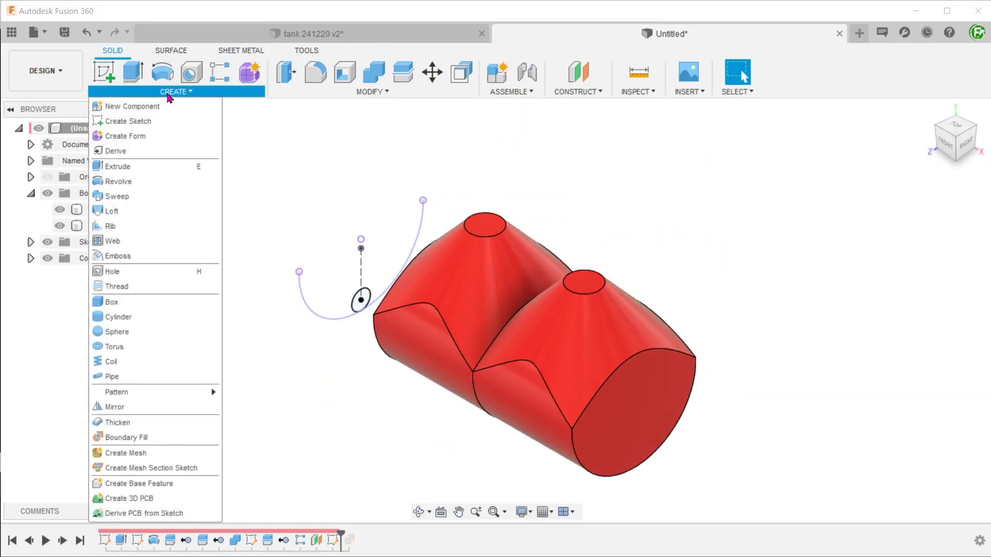
click(153, 212)
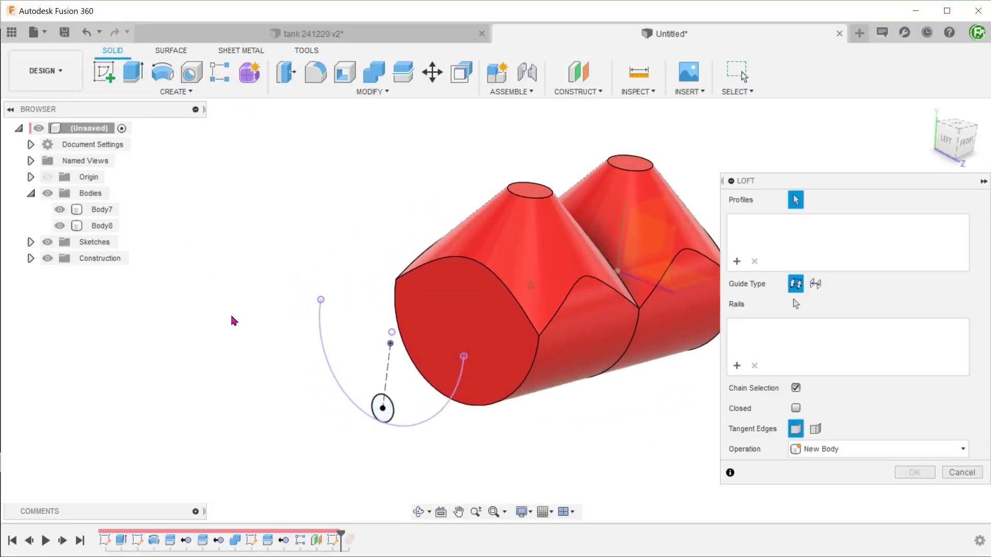
click(443, 346)
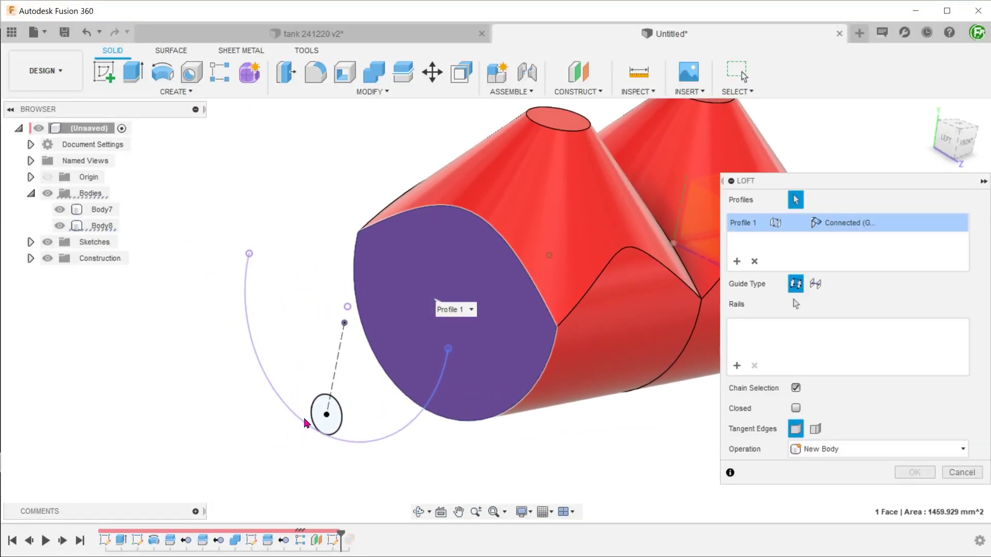
click(322, 412)
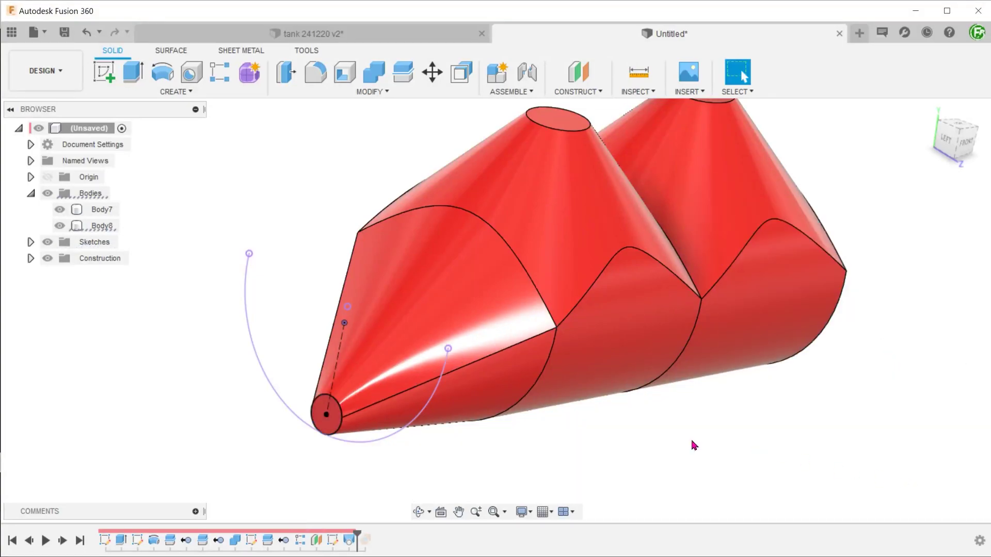
click(30, 242)
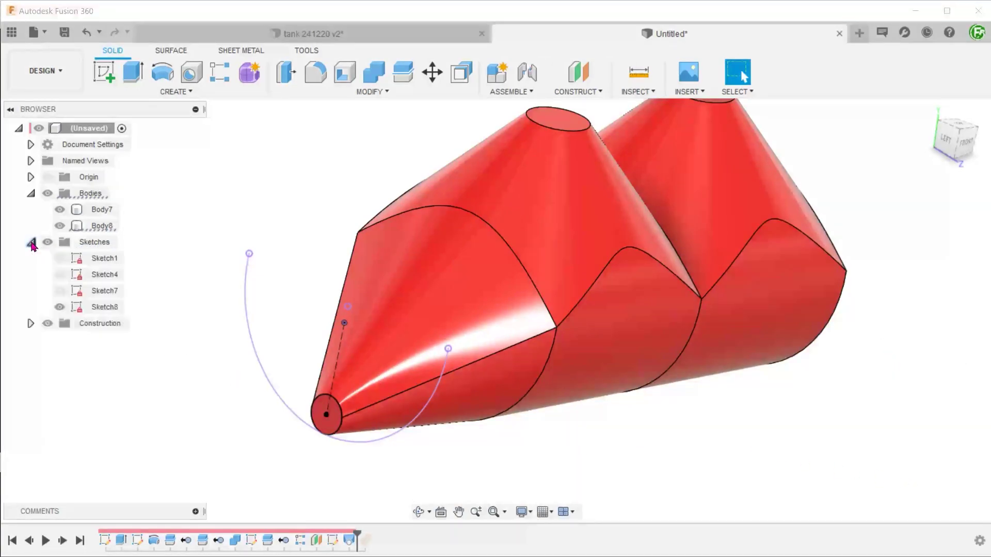
click(60, 307)
- Combine the lofted tank body and the other tank body with the Join operation
shift+middle_drag(246, 342, 191, 353)
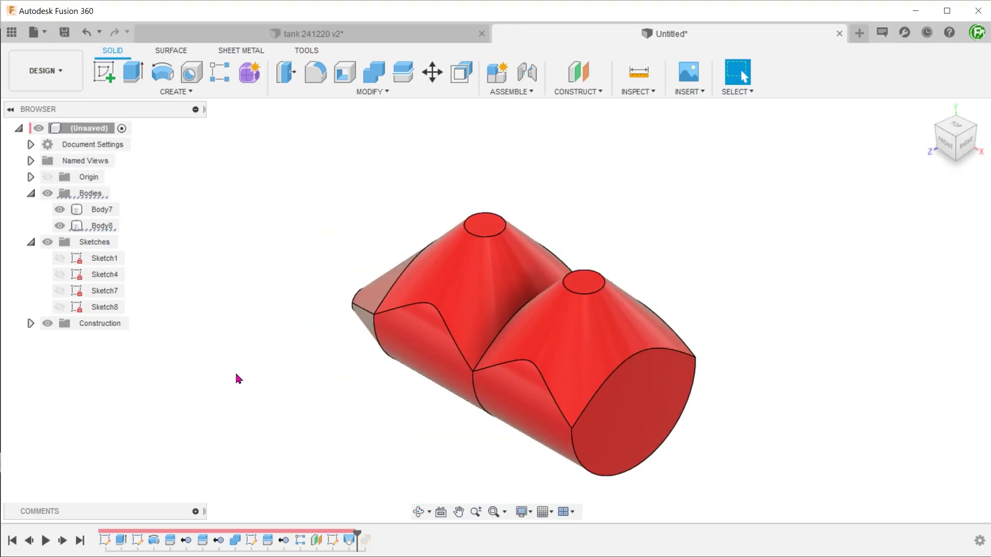
click(373, 81)
click(376, 287)
click(598, 361)
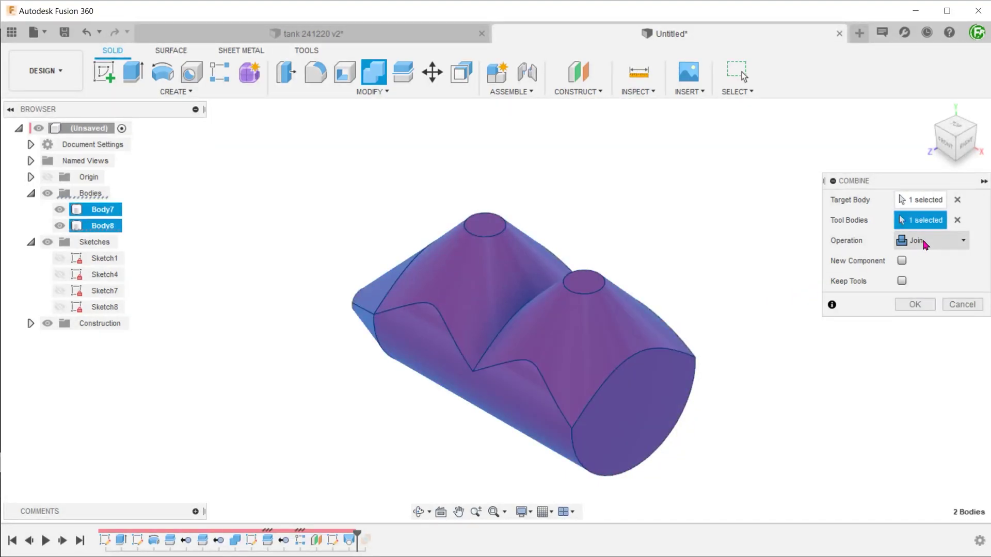
click(914, 304)
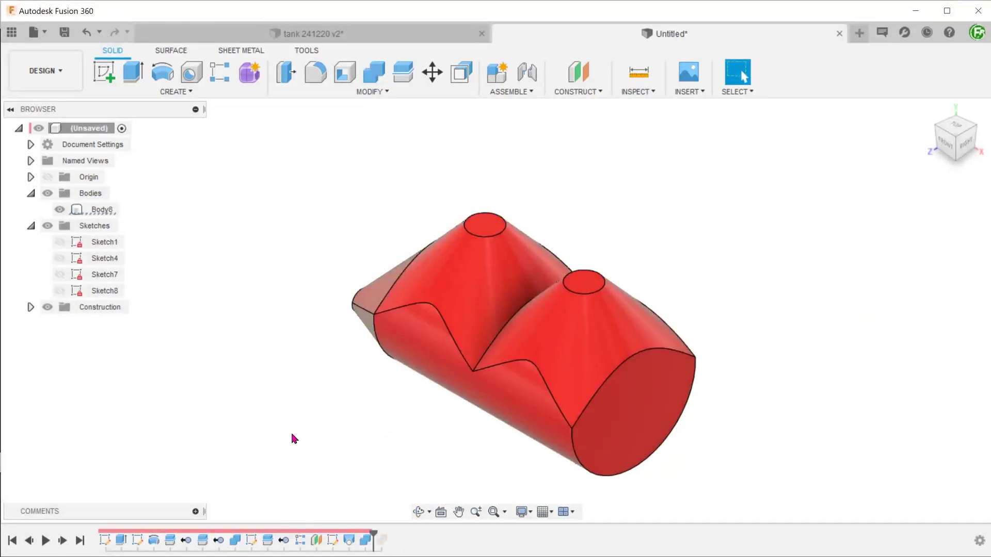
- Set up a Mirror of type Bodies with the combined tank body as its object
click(102, 209)
click(269, 397)
text(smi)
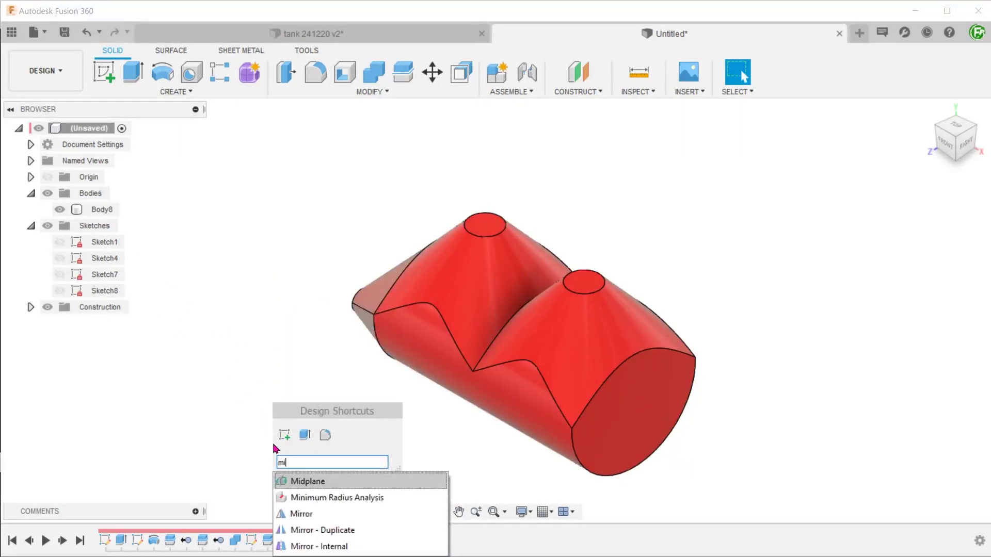
click(301, 513)
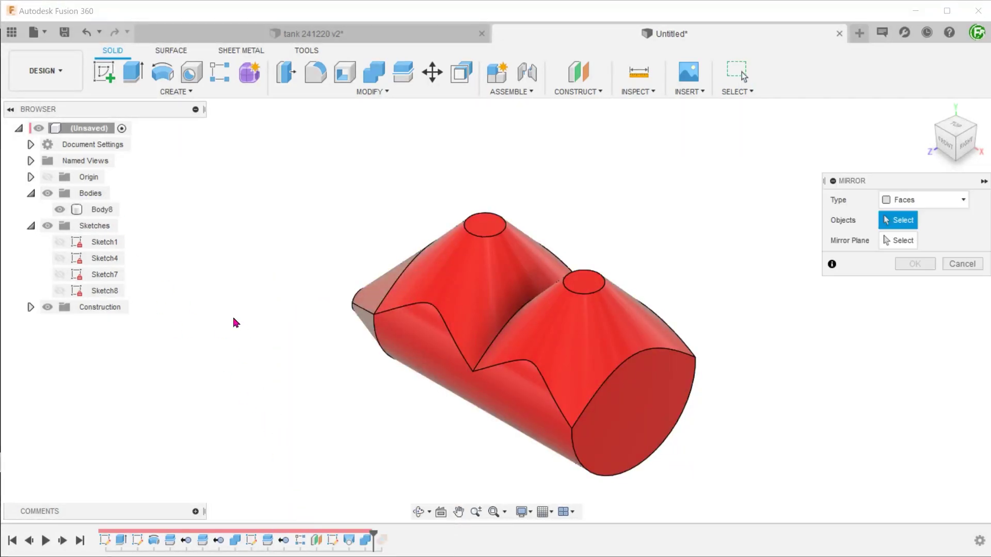
click(949, 199)
click(935, 235)
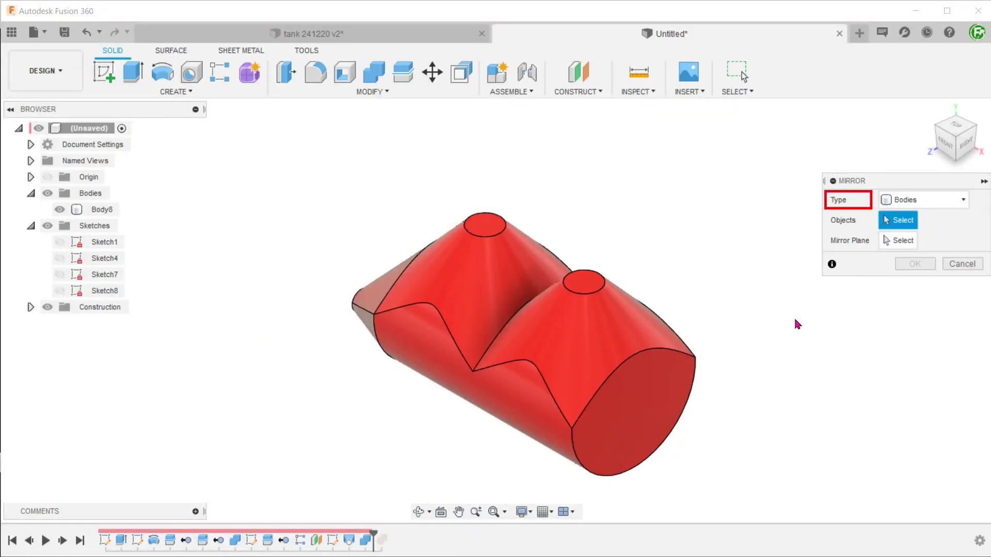
click(555, 343)
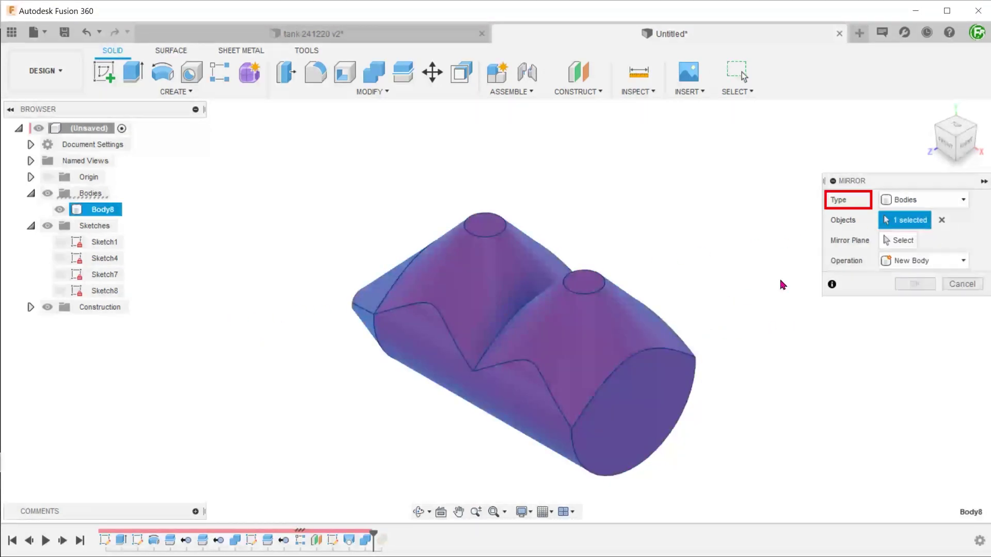
- Mirror the body across the origin plane perpendicular to the tank's length, using the Join operation
click(900, 240)
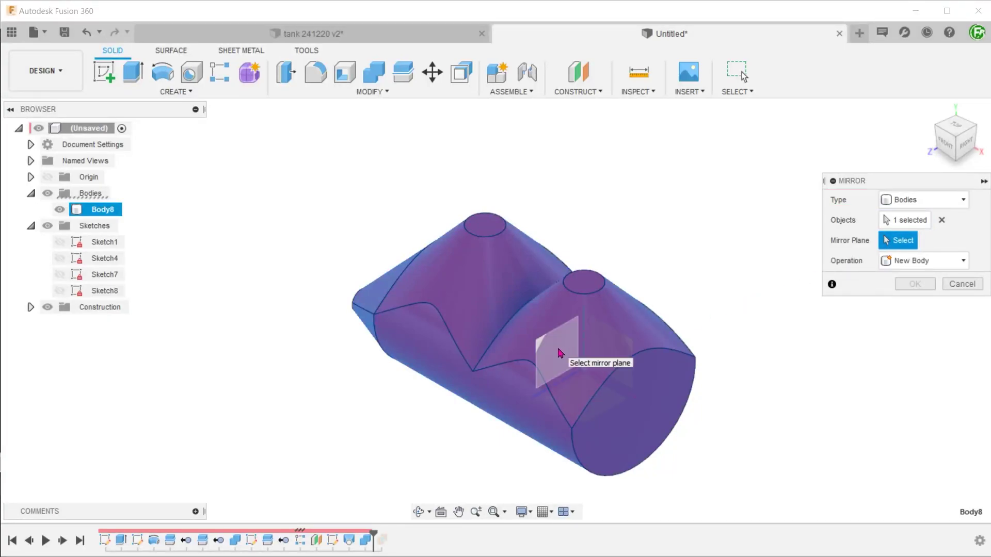
click(558, 353)
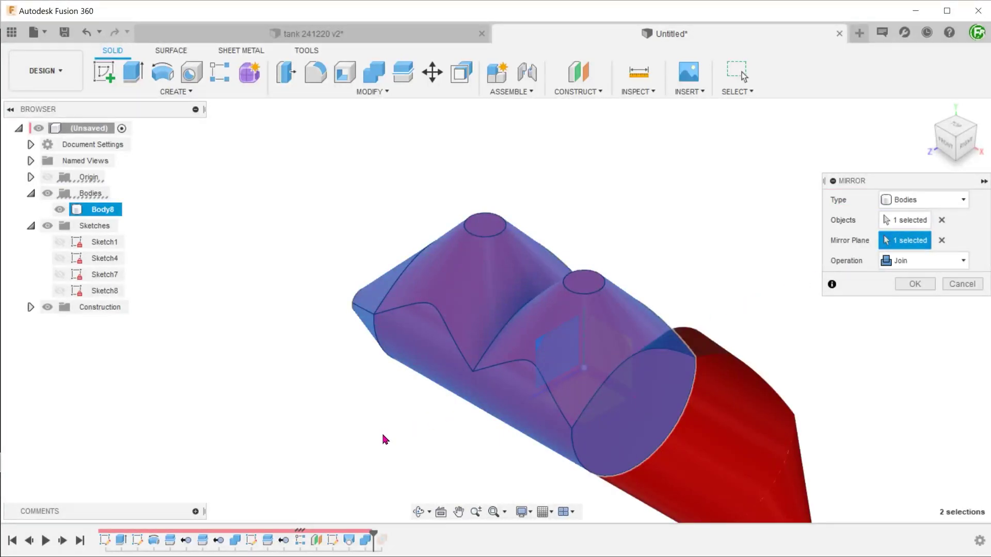
click(944, 147)
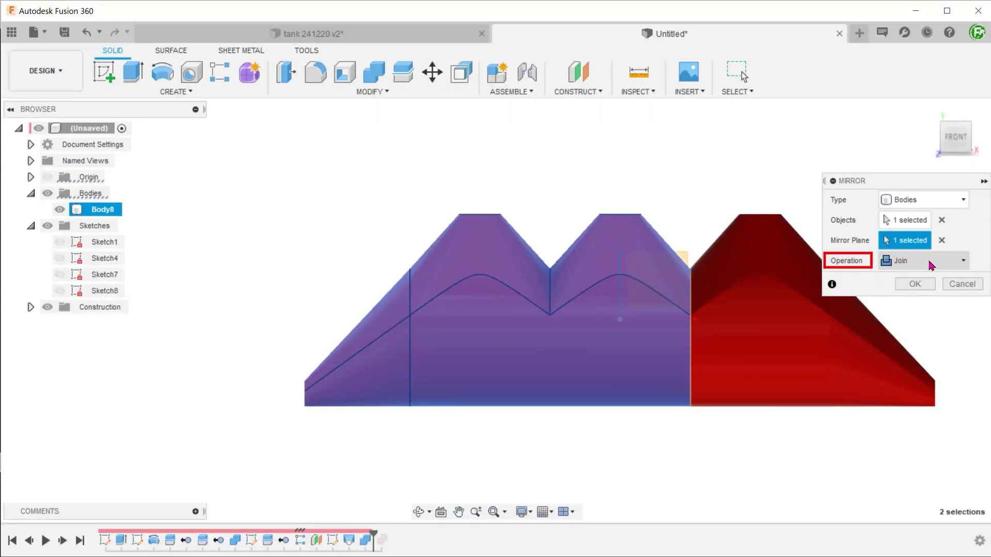
click(924, 284)
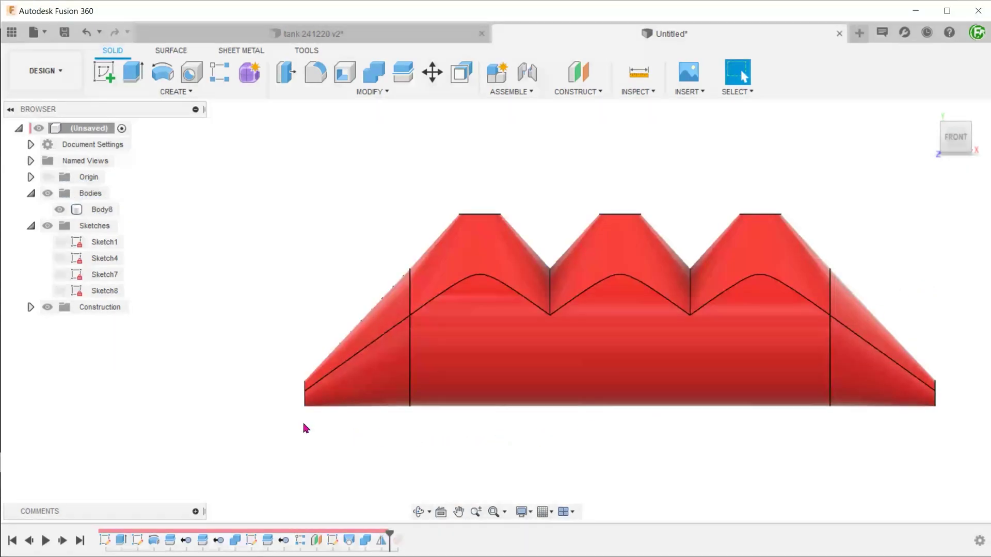